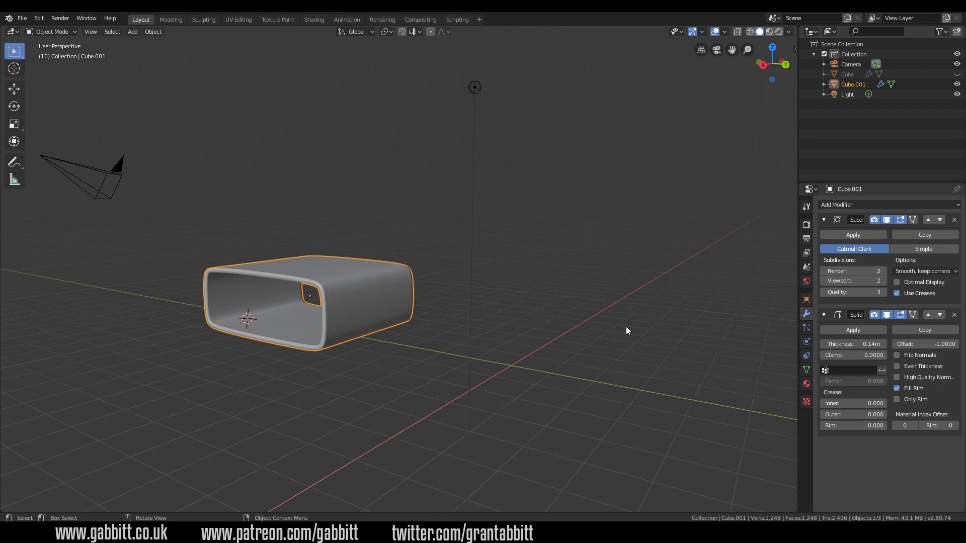
pyautogui.press('Tab')
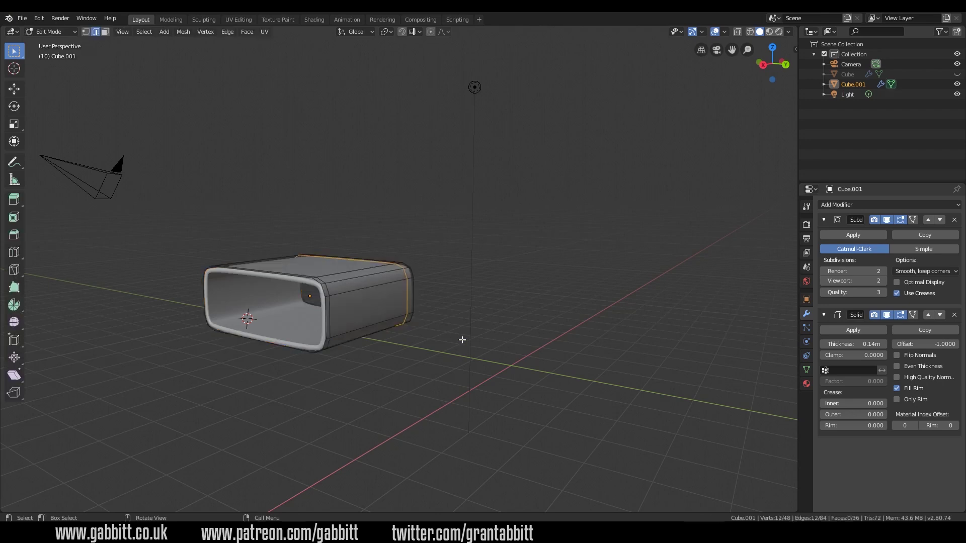
pyautogui.click(462, 340)
pyautogui.moveTo(461, 340); pyautogui.dragTo(362, 339, button='middle')
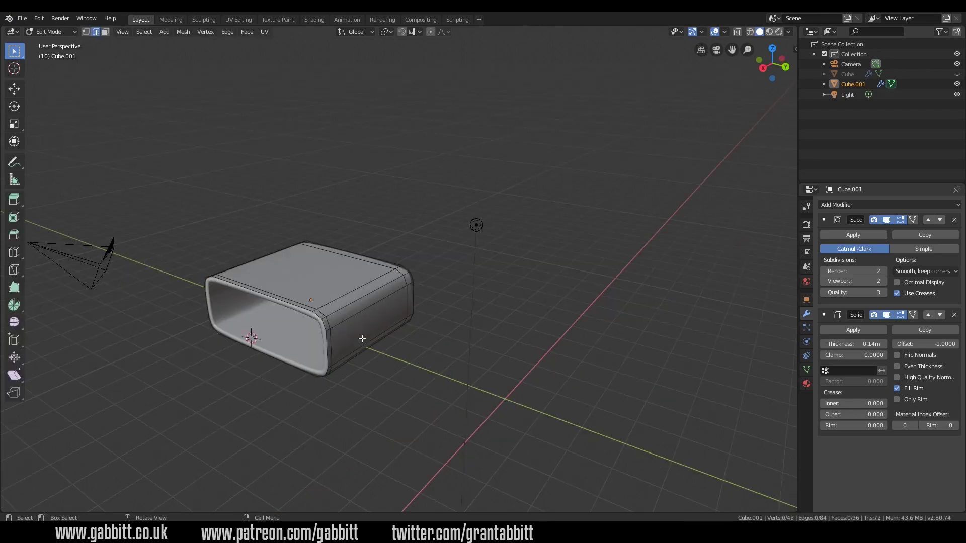
pyautogui.moveTo(405, 363); pyautogui.dragTo(380, 352, button='middle')
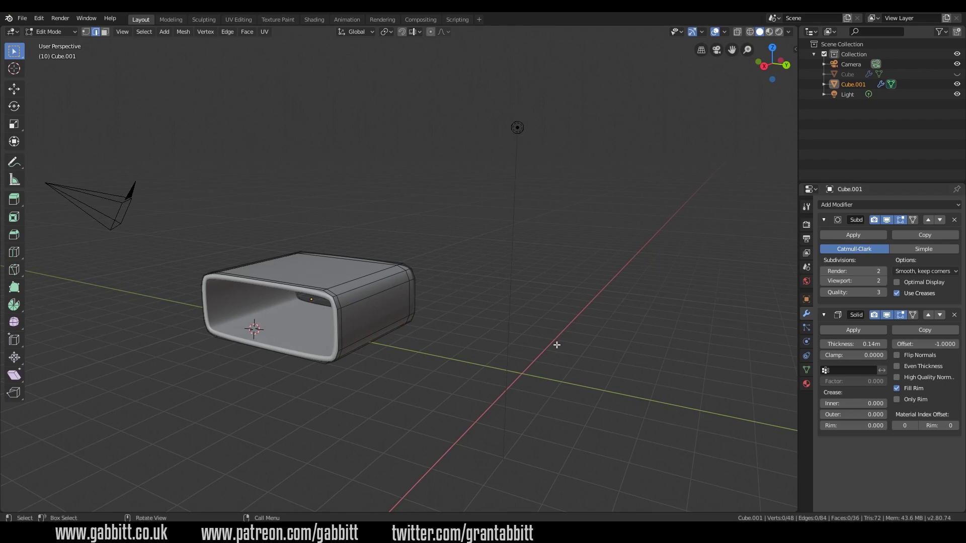
pyautogui.press('Tab')
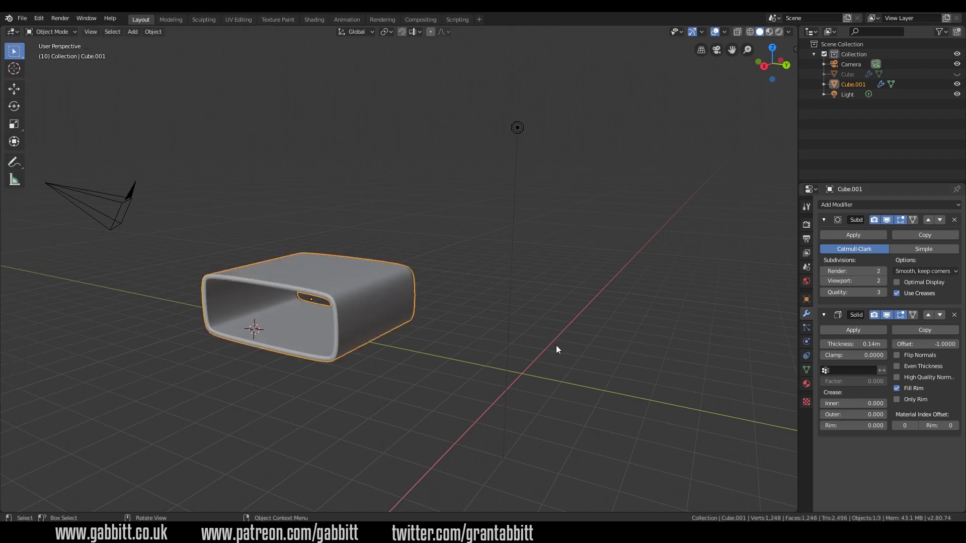
# Add a new cube at the 3D cursor, placed to the right of the shell
pyautogui.keyDown('shift'); pyautogui.rightClick(533, 356); pyautogui.keyUp('shift')
pyautogui.hotkey('shift', 'a')
pyautogui.moveTo(578, 317)
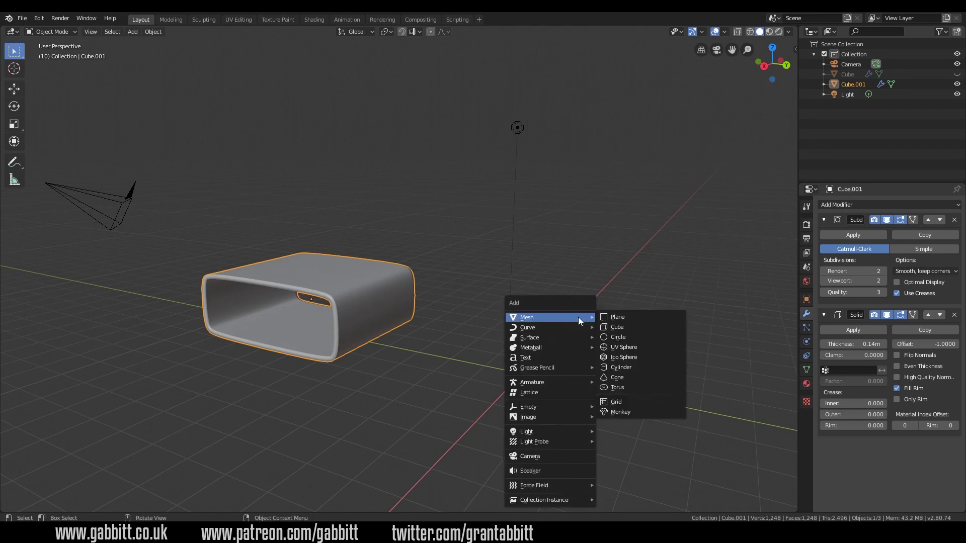
pyautogui.click(613, 328)
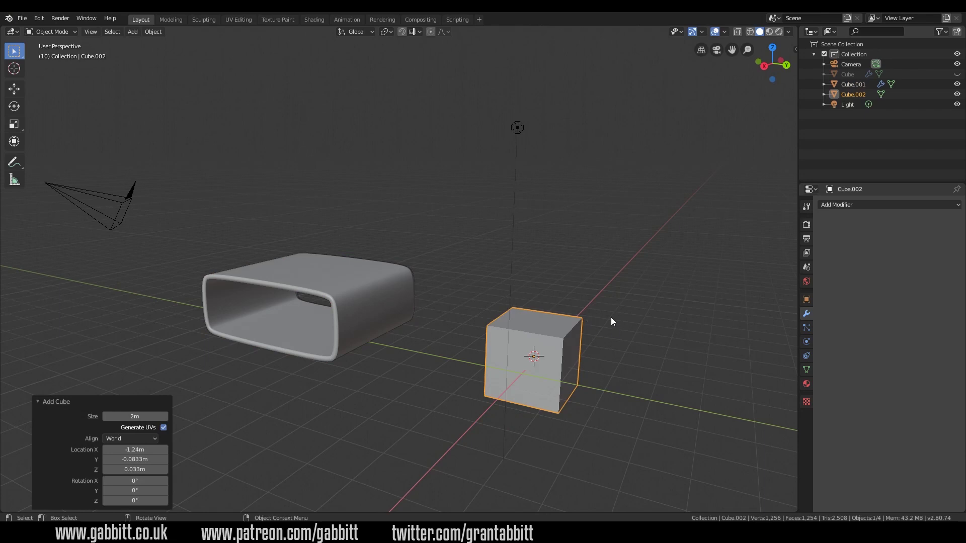
# Stretch the cube's mesh along X and Y to about 4.14 × 4.99 × 2 m
pyautogui.press('Tab')
pyautogui.press('n')
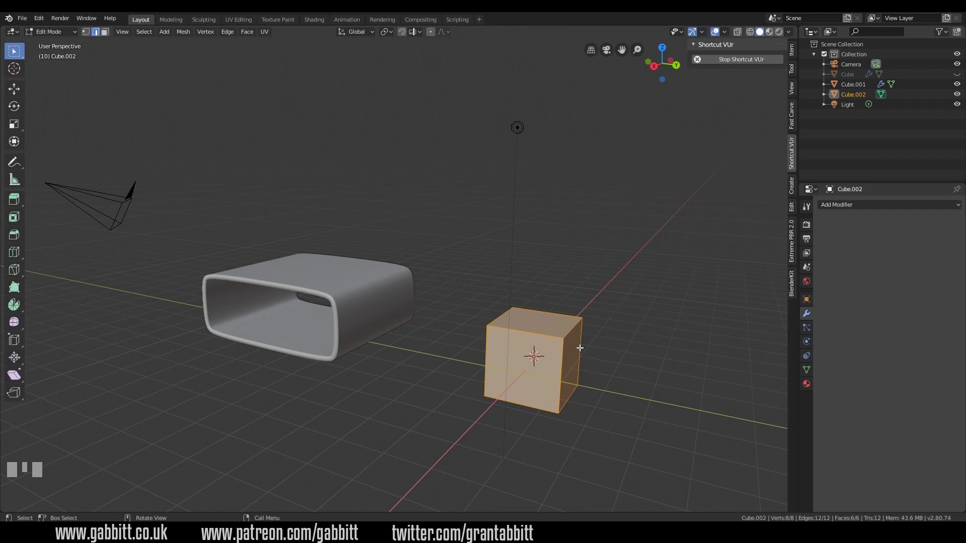
pyautogui.press('s')
pyautogui.press('x')
pyautogui.click(621, 316)
pyautogui.press('s')
pyautogui.press('y')
pyautogui.click(709, 359)
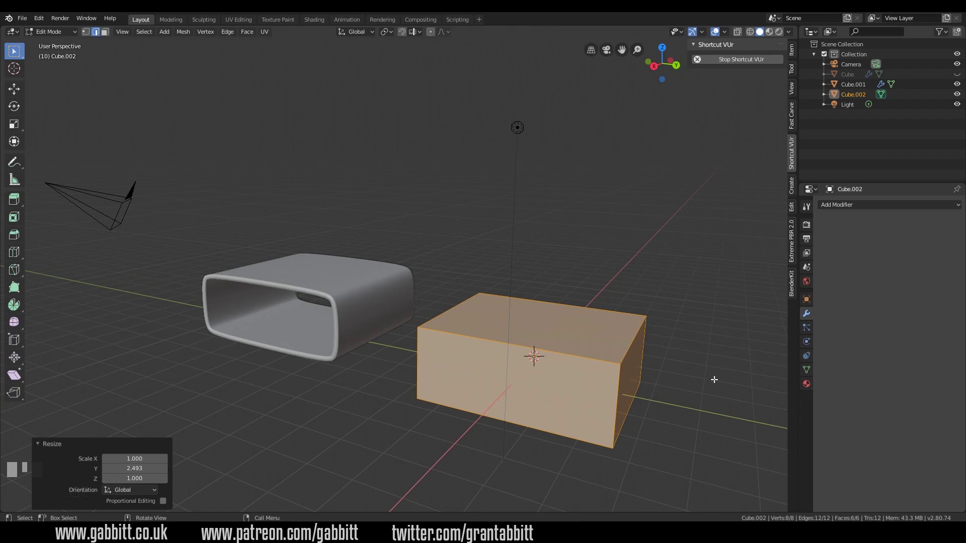
pyautogui.press('Tab')
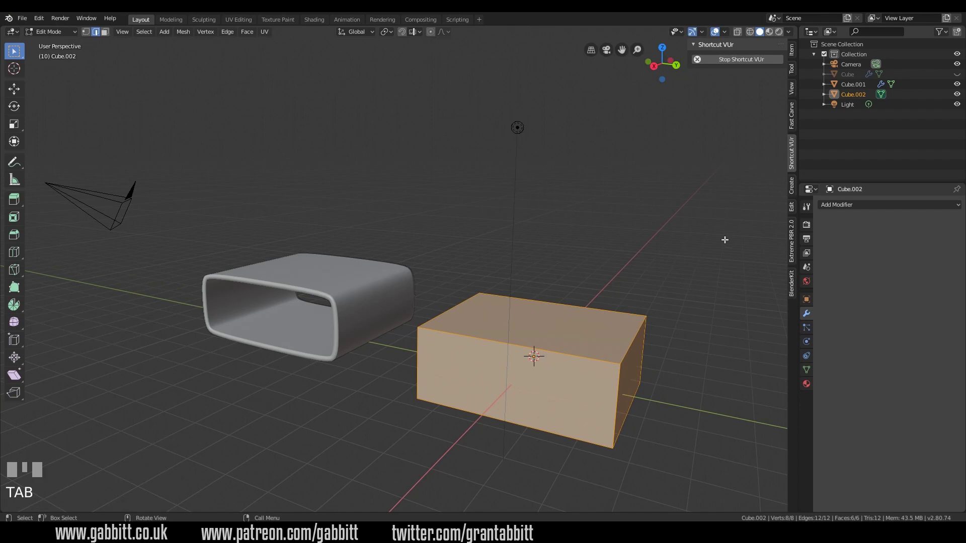
pyautogui.click(792, 53)
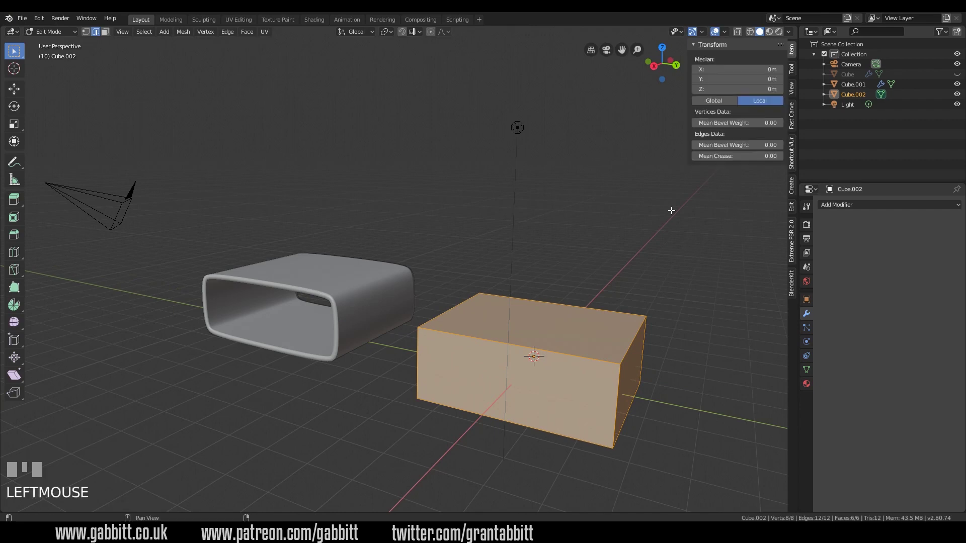
pyautogui.press('Tab')
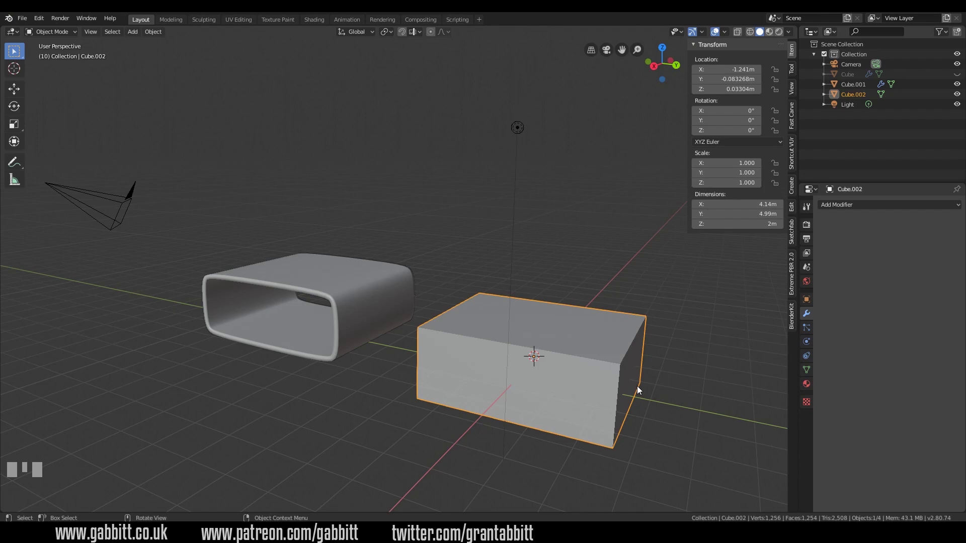
# Apply Cube.002's scale, widen it by 1.265 along X to 5.23 m, then apply scale again
pyautogui.press('Tab')
pyautogui.hotkey('ctrl', 'a')
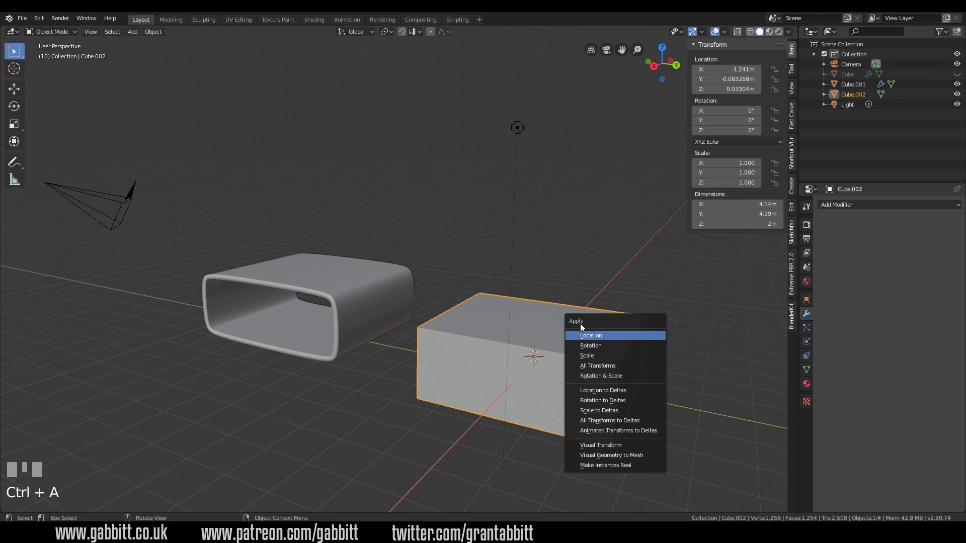
pyautogui.click(590, 357)
pyautogui.press('s')
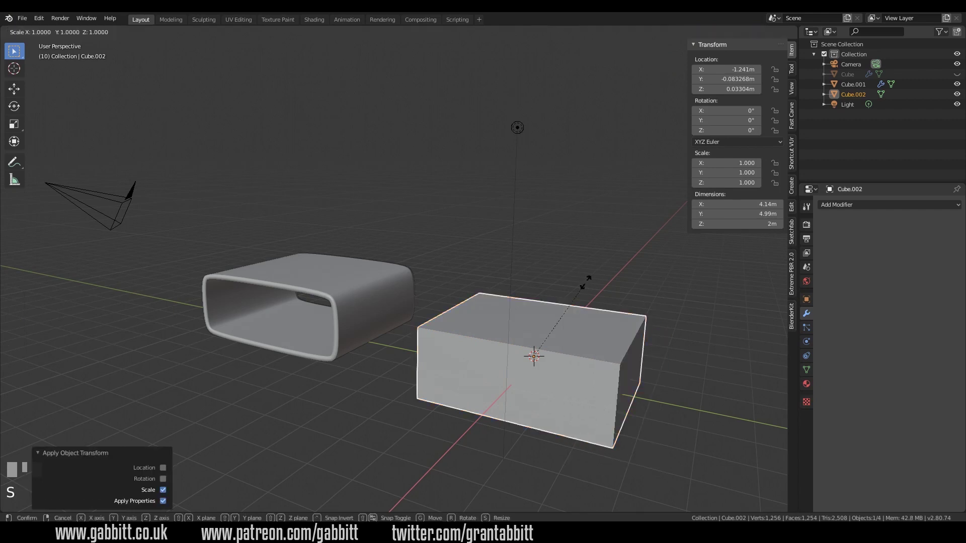
pyautogui.press('x')
pyautogui.click(603, 285)
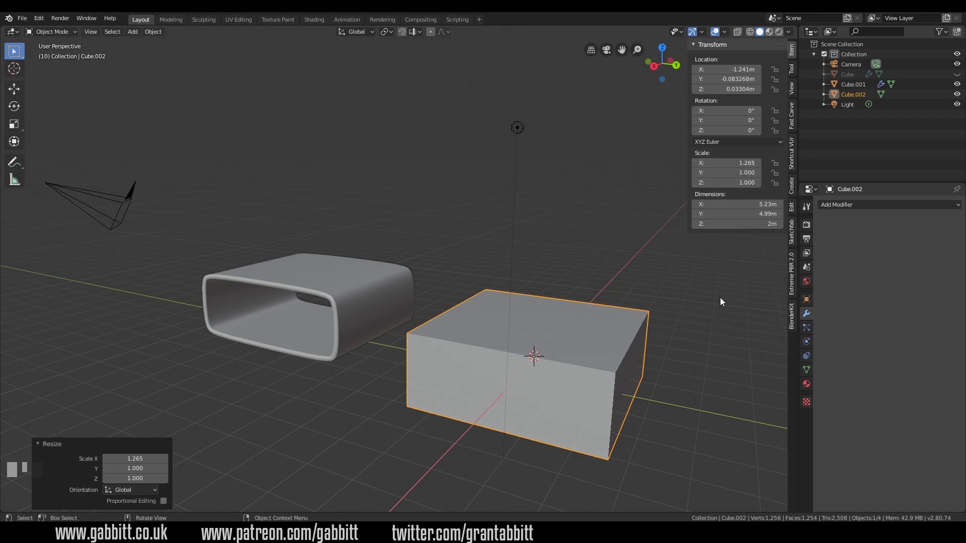
pyautogui.hotkey('ctrl', 'a')
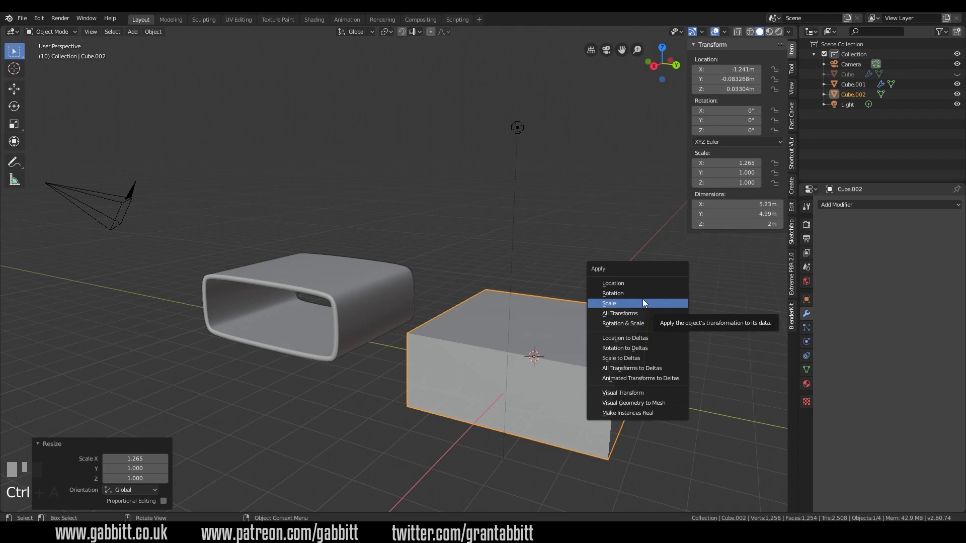
pyautogui.click(610, 301)
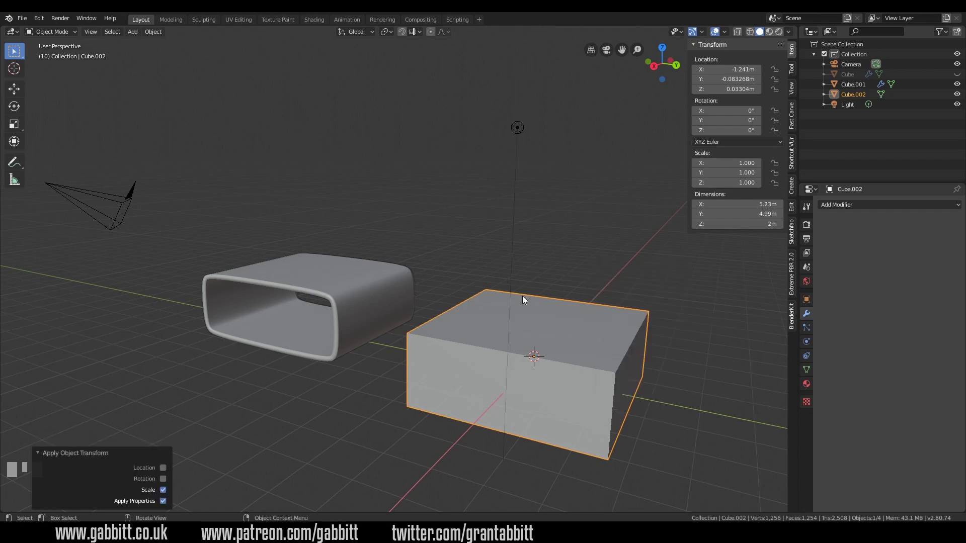
pyautogui.press('Tab')
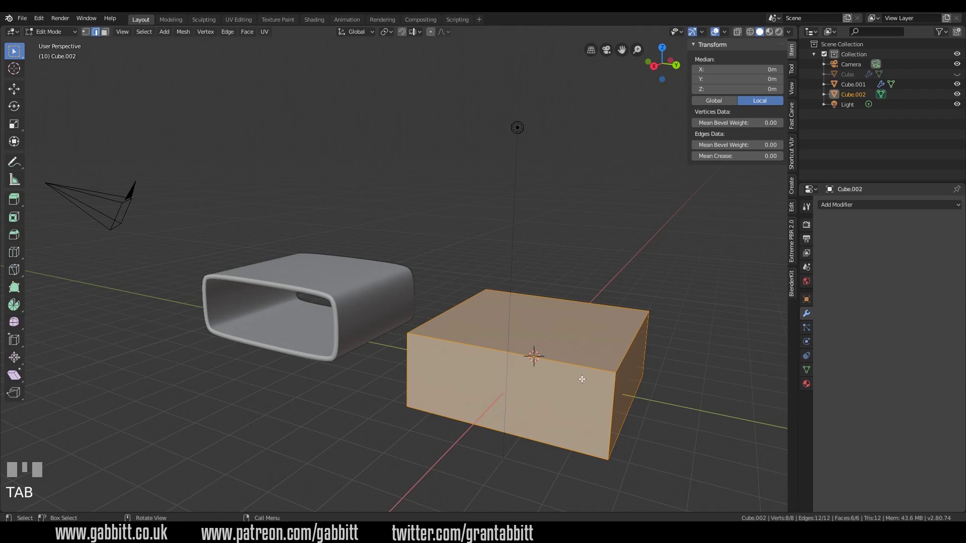
# Delete the box's two end faces to leave an open sleeve
pyautogui.press('3')
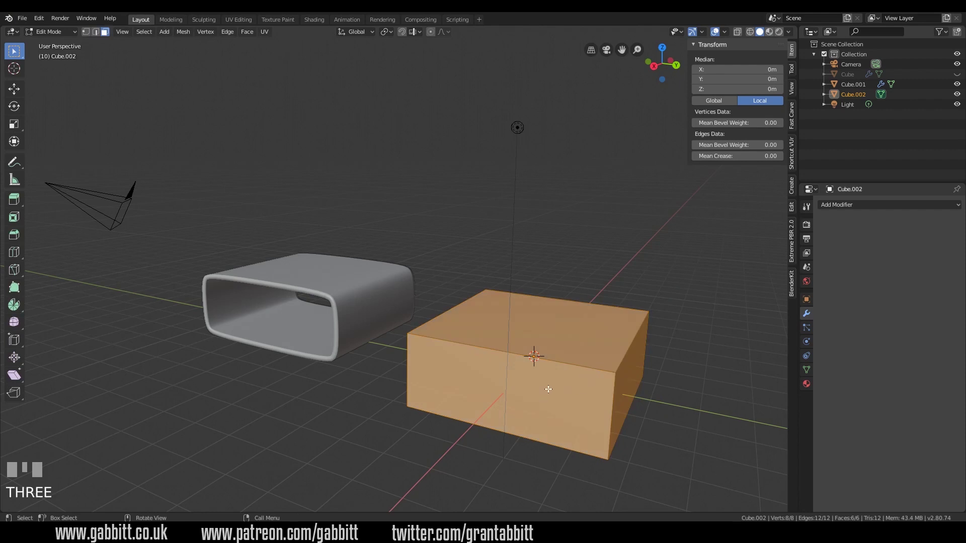
pyautogui.click(554, 381)
pyautogui.moveTo(553, 380); pyautogui.dragTo(356, 392, button='middle')
pyautogui.keyDown('shift'); pyautogui.click(362, 391); pyautogui.keyUp('shift')
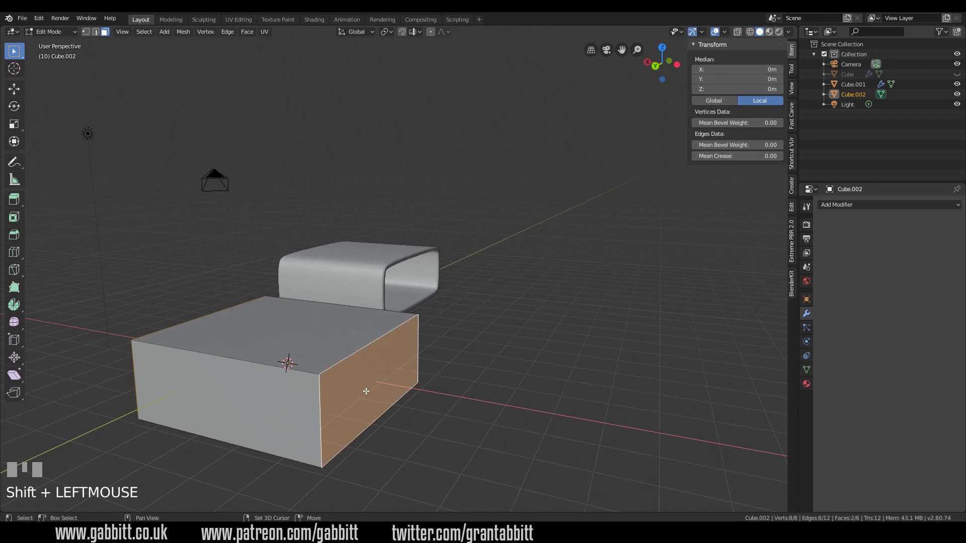
pyautogui.press('Delete')
pyautogui.click(406, 386)
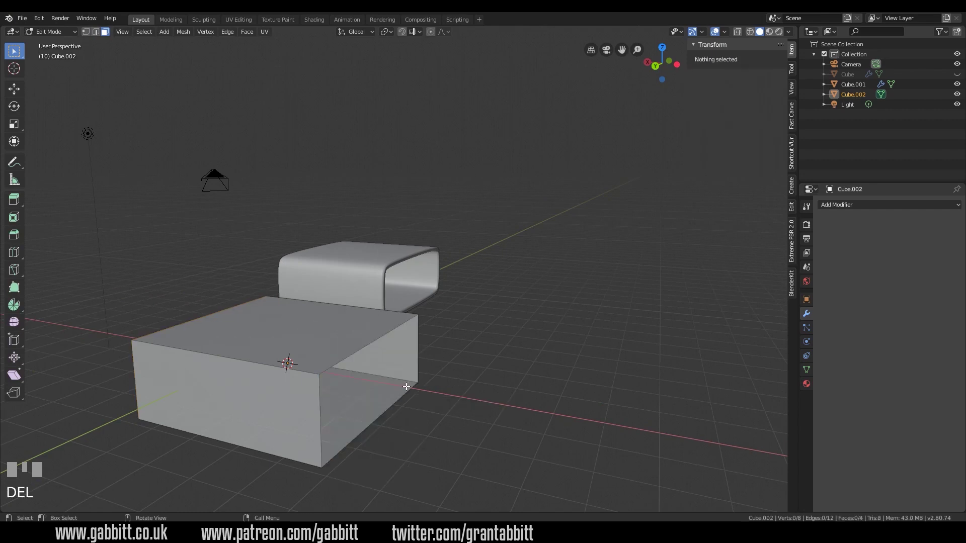
pyautogui.moveTo(239, 402); pyautogui.dragTo(349, 394, button='middle')
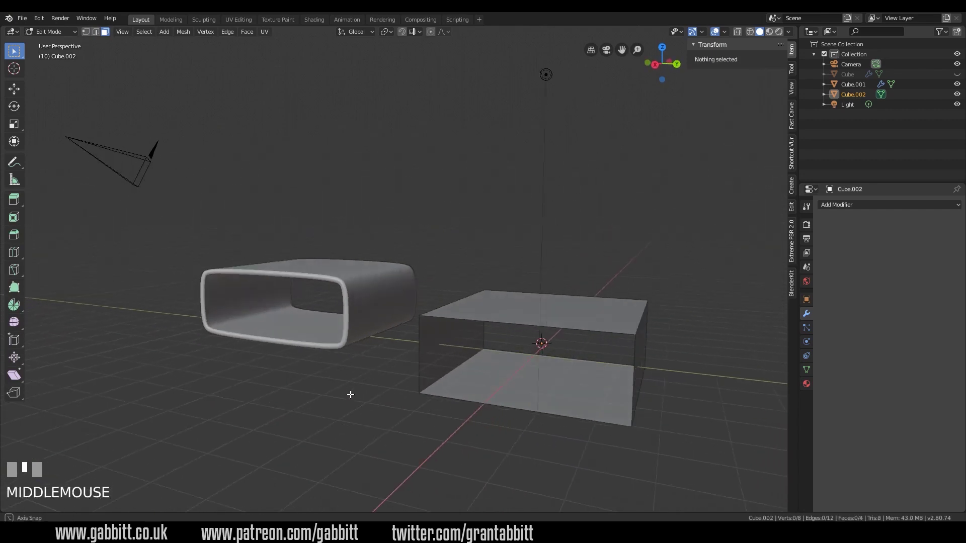
pyautogui.click(589, 329)
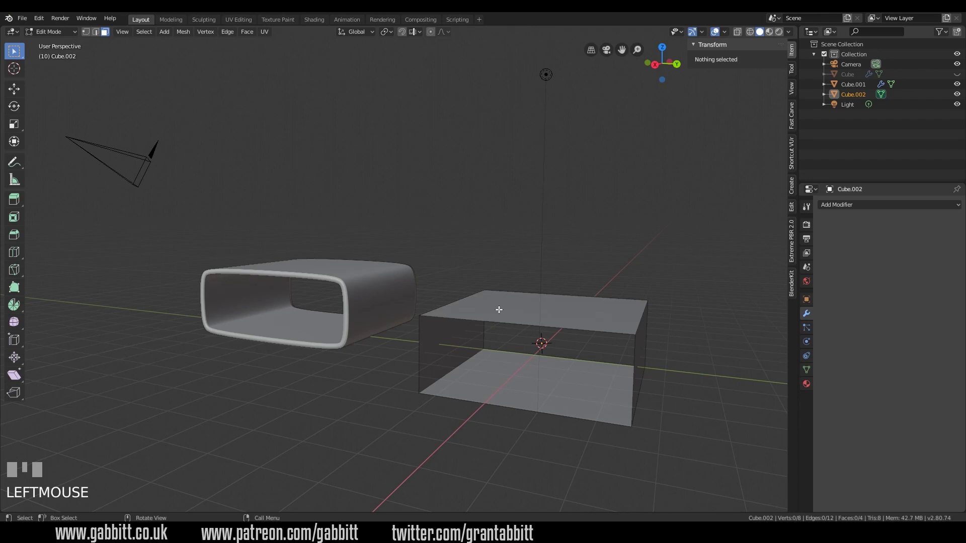
# Select the sleeve's four long edges and start bevelling them
pyautogui.press('2')
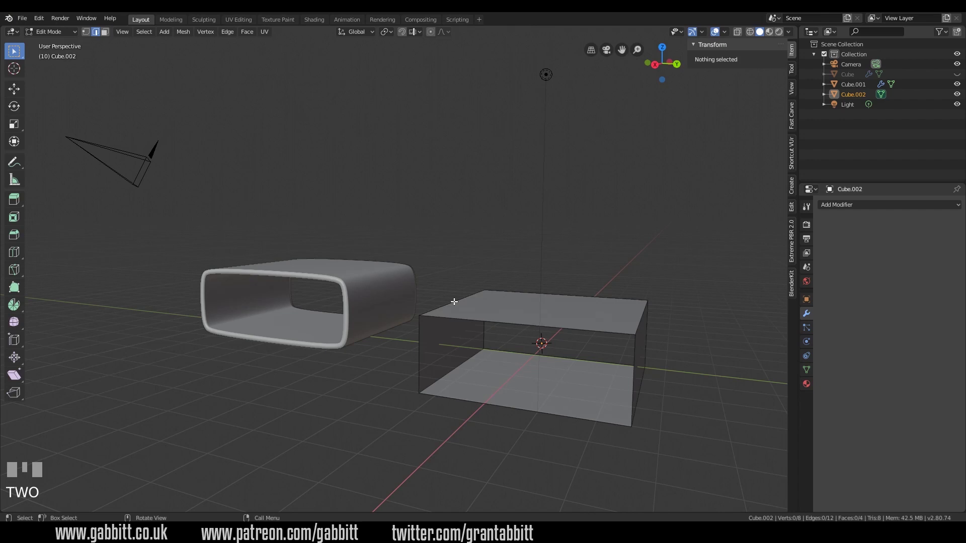
pyautogui.click(454, 302)
pyautogui.keyDown('shift'); pyautogui.click(460, 364); pyautogui.keyUp('shift')
pyautogui.keyDown('shift'); pyautogui.click(642, 315); pyautogui.keyUp('shift')
pyautogui.keyDown('shift'); pyautogui.click(644, 392); pyautogui.keyUp('shift')
pyautogui.hotkey('ctrl', 'b')
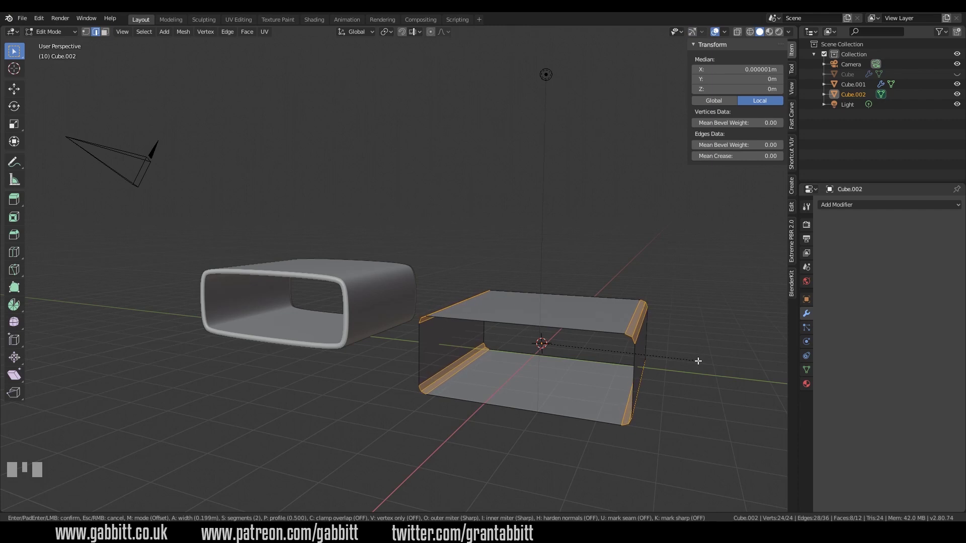
# Confirm the edge bevel, keeping it at 2 segments after trying 3
pyautogui.click(687, 362)
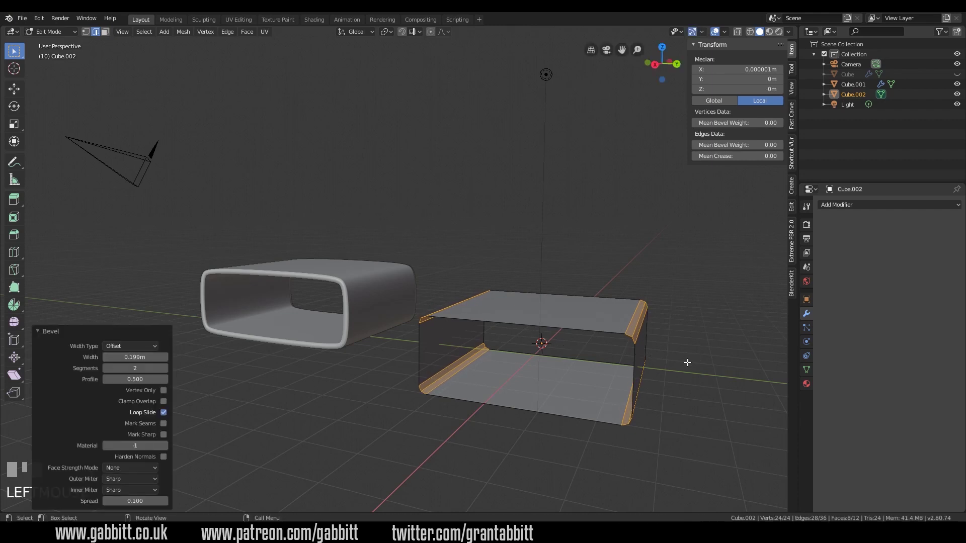
pyautogui.click(38, 332)
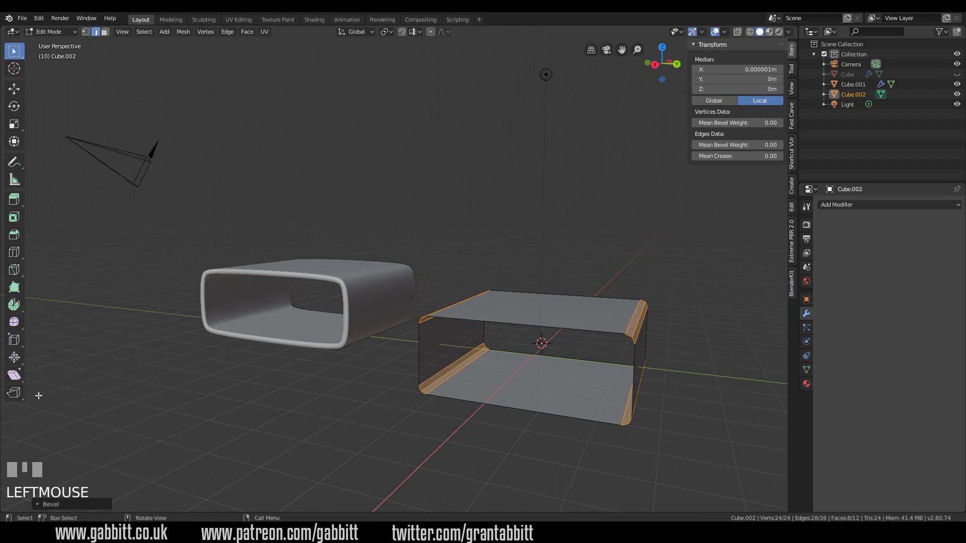
pyautogui.click(39, 504)
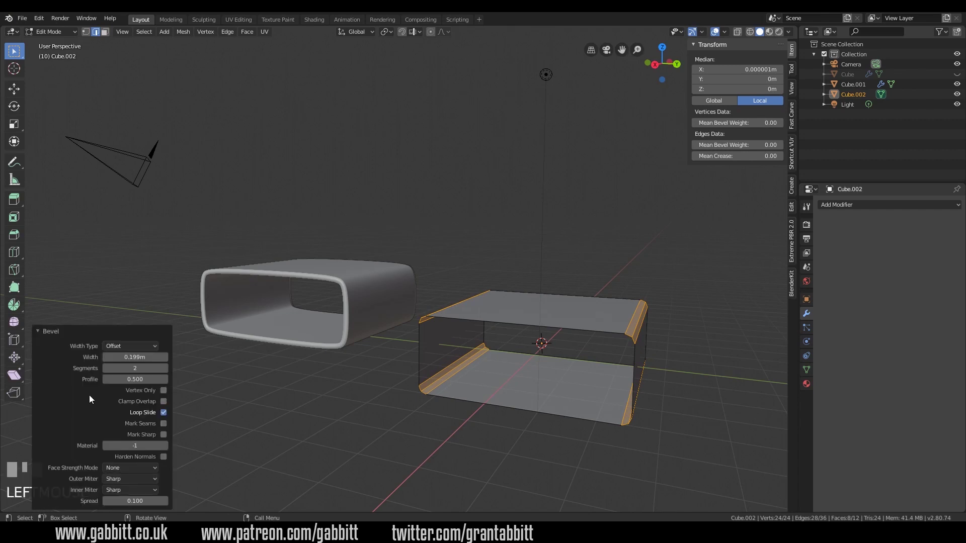
pyautogui.click(164, 368)
pyautogui.click(105, 369)
pyautogui.click(873, 206)
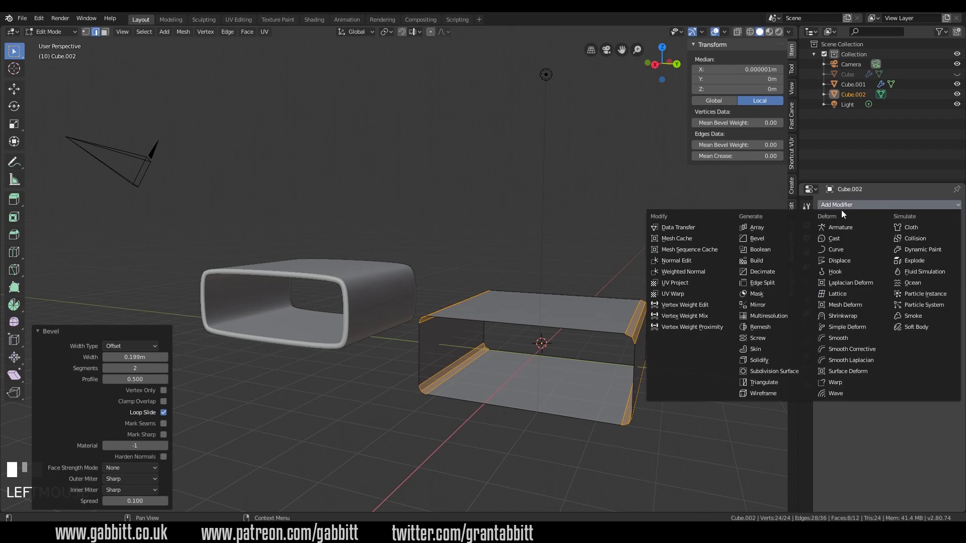
# Add a 0.15 m Solidify and a Subdivision Surface modifier, with Solidify above Subdivision
pyautogui.click(767, 360)
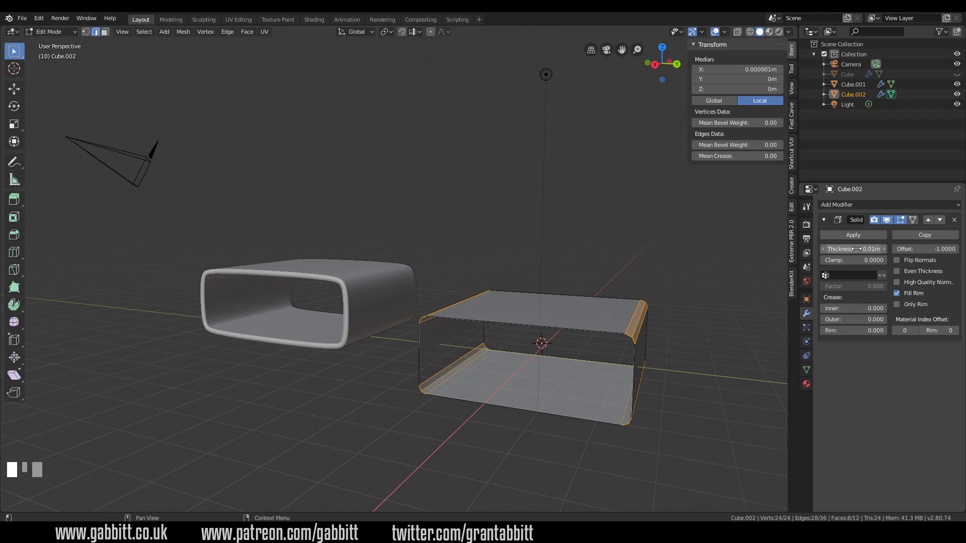
pyautogui.moveTo(855, 249); pyautogui.dragTo(875, 249)
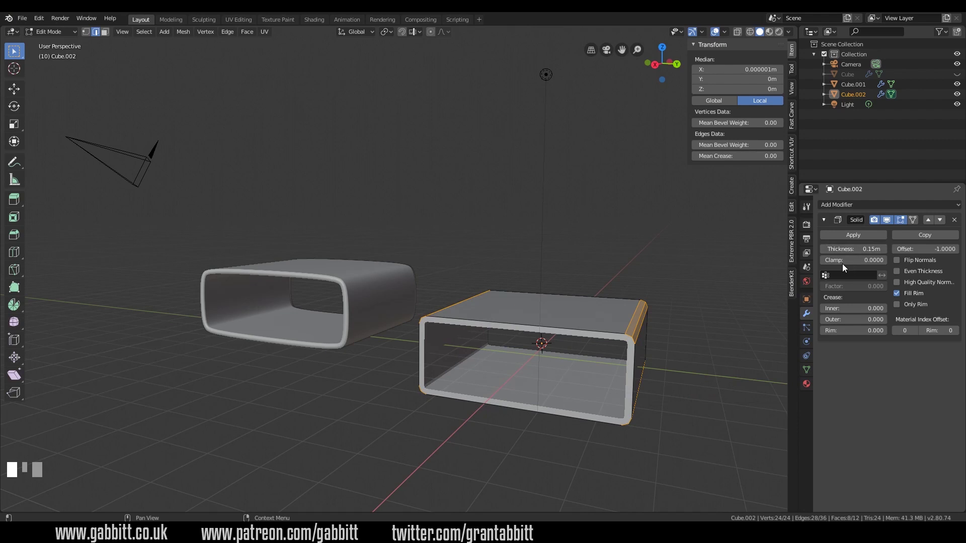
pyautogui.click(880, 205)
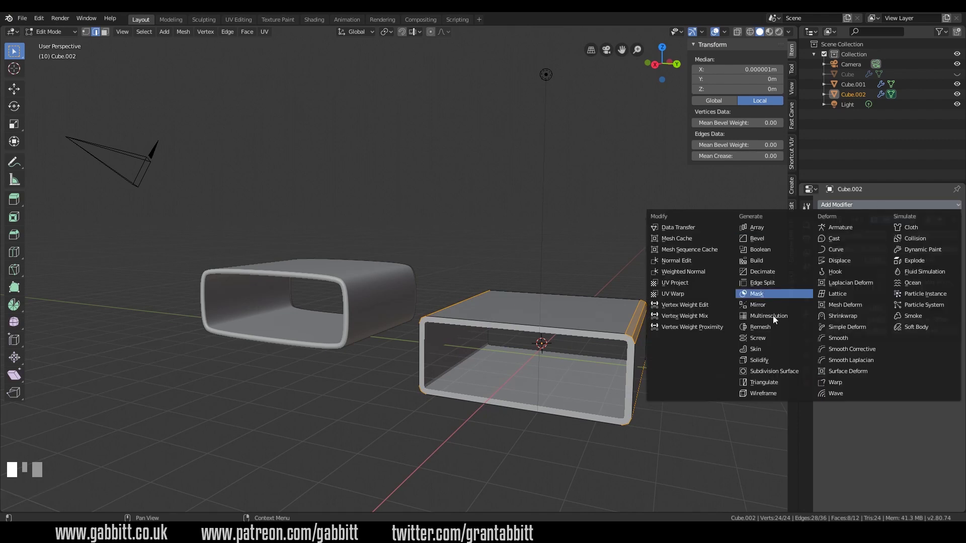
pyautogui.click(775, 370)
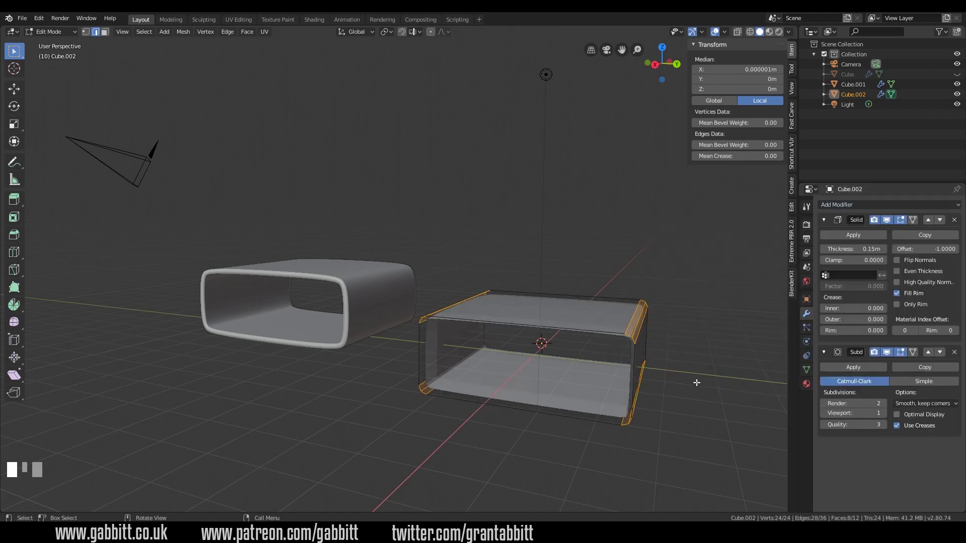
pyautogui.moveTo(555, 392); pyautogui.dragTo(483, 337, button='middle')
pyautogui.scroll(5, 443, 398)
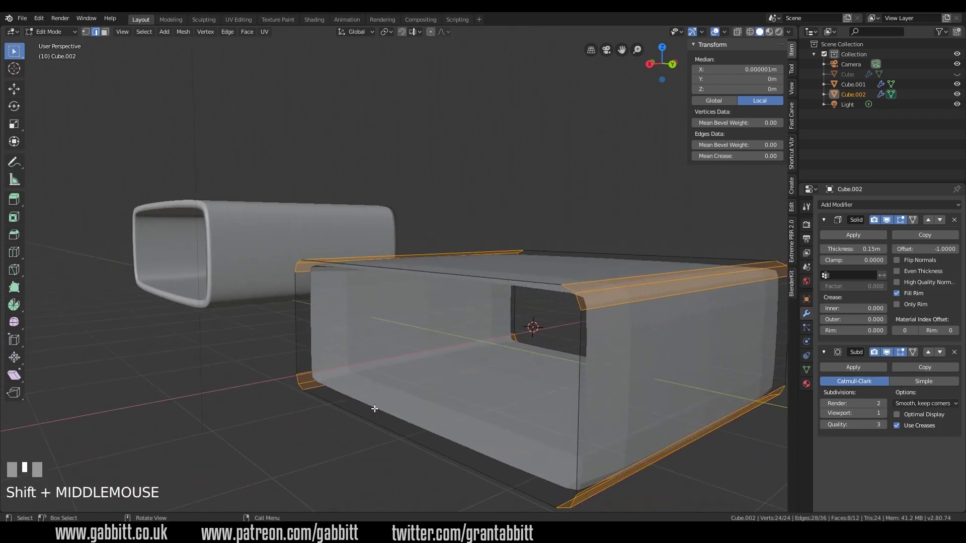
pyautogui.click(928, 352)
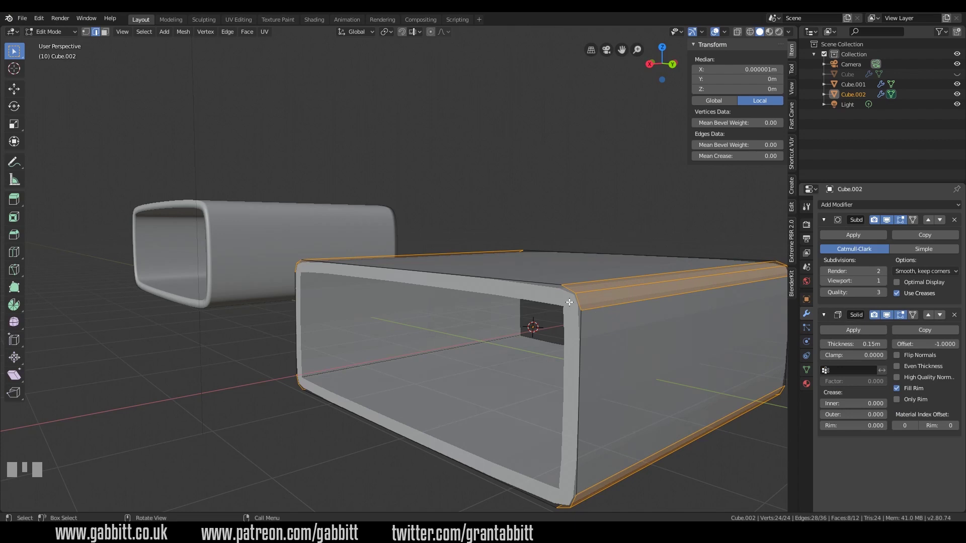
pyautogui.click(928, 315)
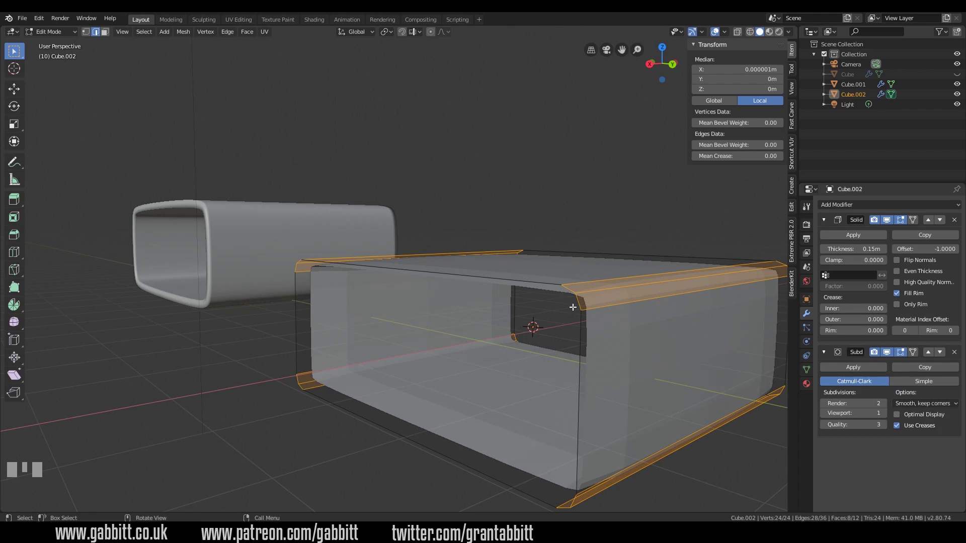
# Add two loop cuts near the sleeve's ends and set viewport subdivision level to 2
pyautogui.moveTo(559, 289); pyautogui.dragTo(547, 296, button='middle')
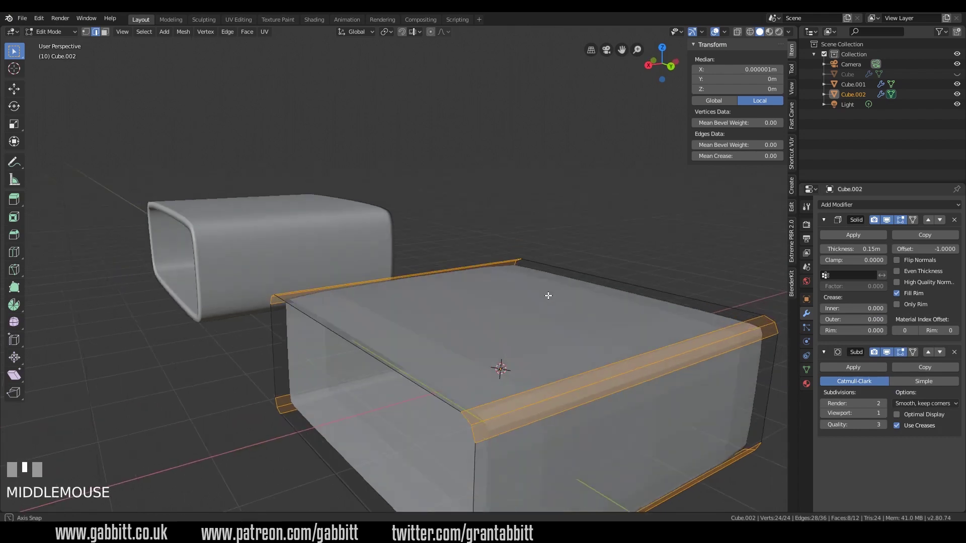
pyautogui.scroll(-2, 567, 304)
pyautogui.hotkey('ctrl', 'r')
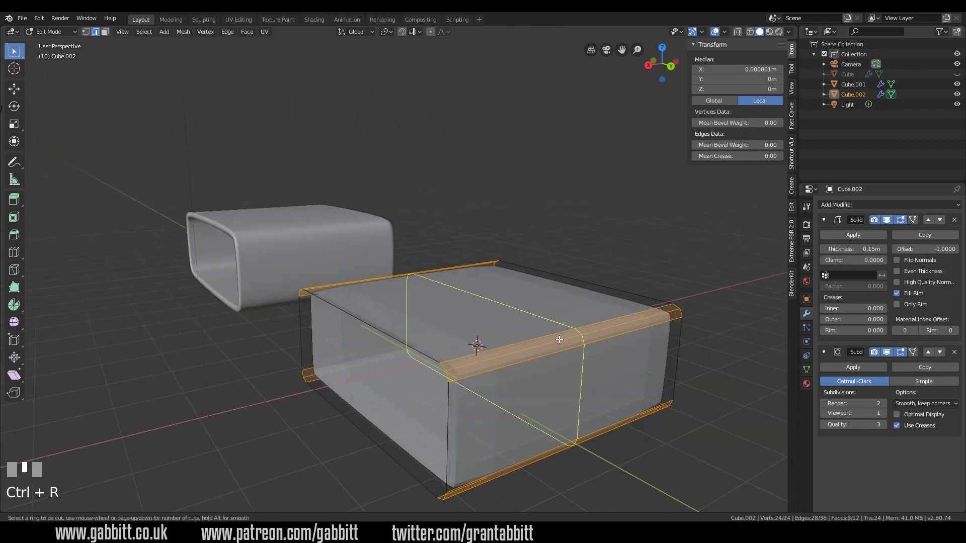
pyautogui.click(557, 341)
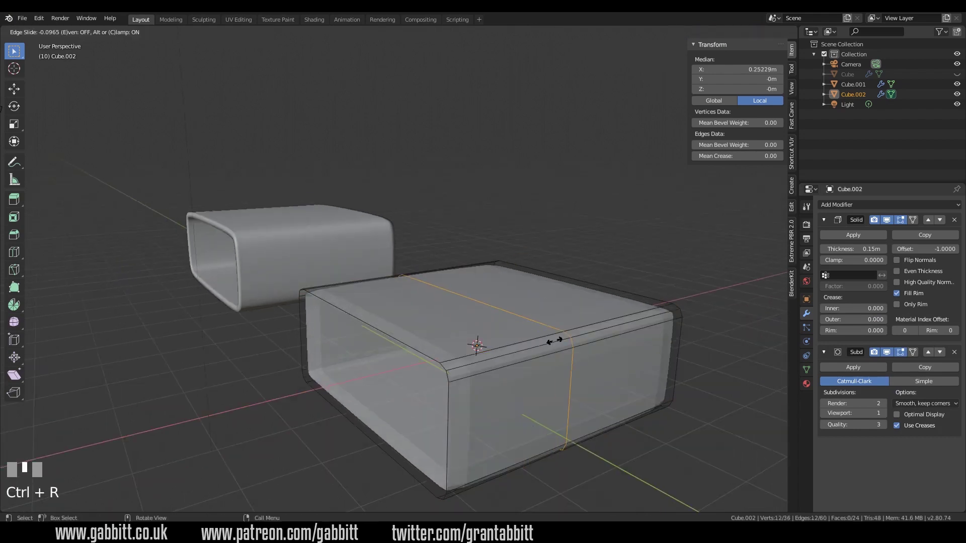
pyautogui.click(459, 366)
pyautogui.hotkey('ctrl', 'r')
pyautogui.click(532, 362)
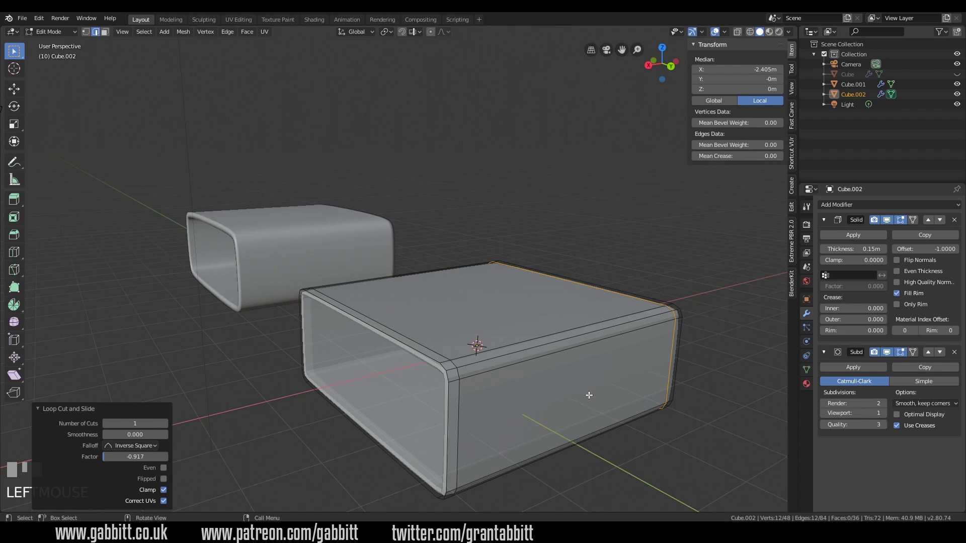
pyautogui.moveTo(594, 396); pyautogui.dragTo(694, 327, button='middle')
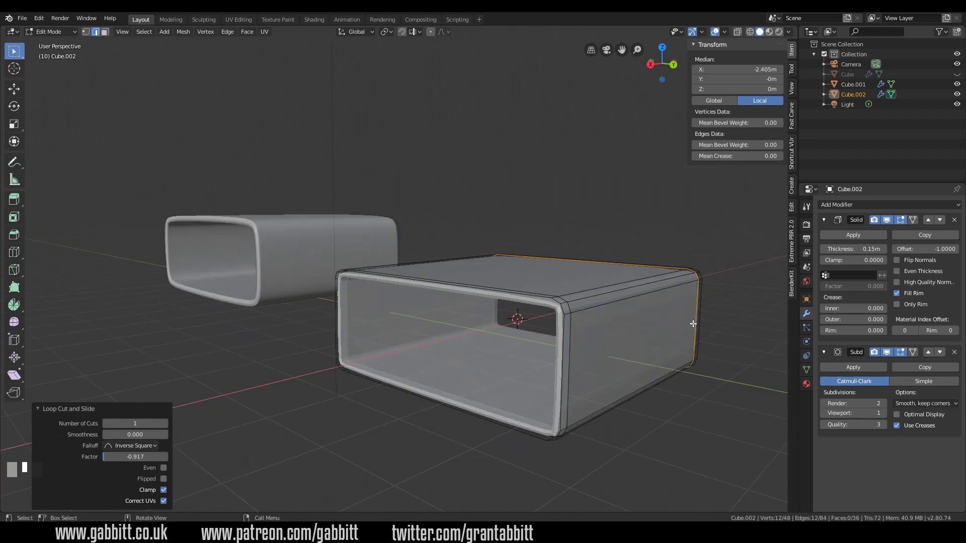
pyautogui.click(883, 413)
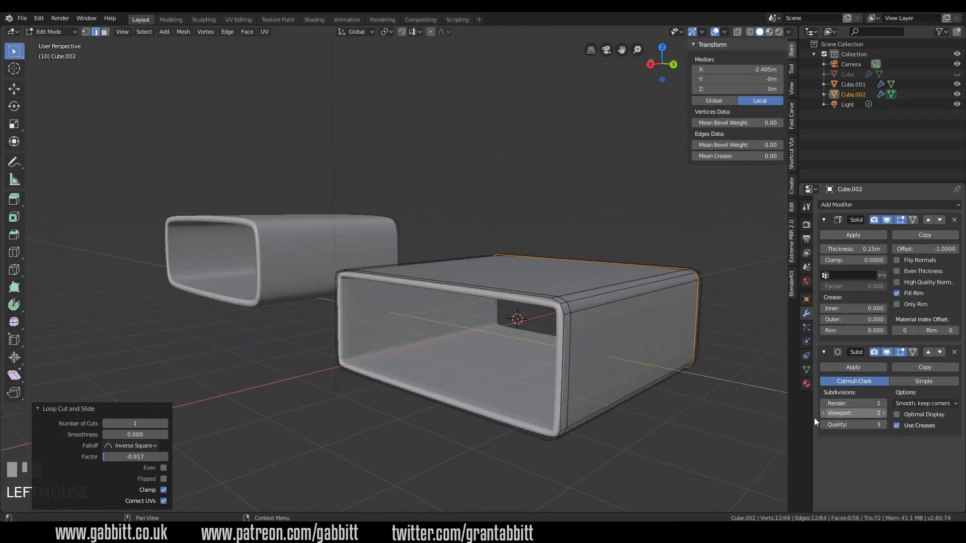
# Switch to Object Mode and apply Shade Smooth to Cube.002
pyautogui.press('Tab')
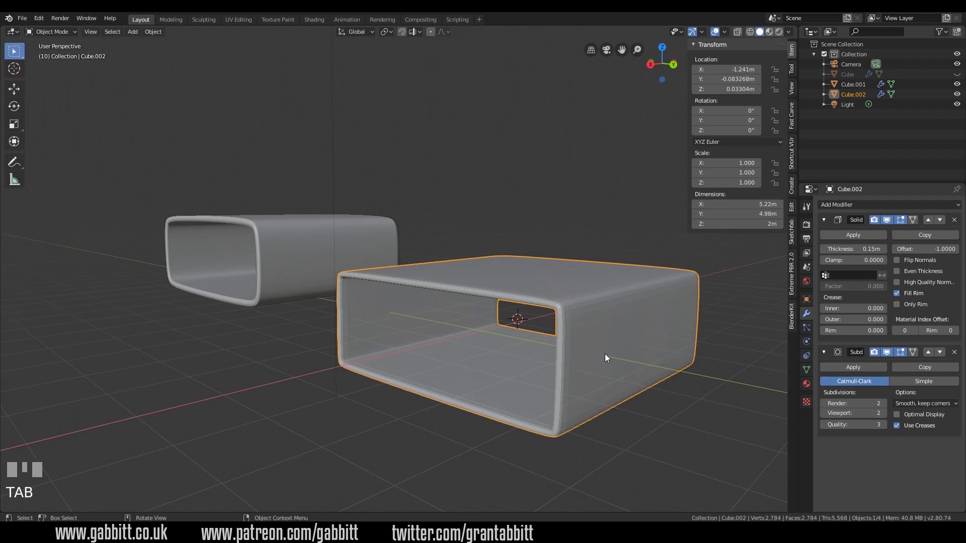
pyautogui.rightClick(605, 354)
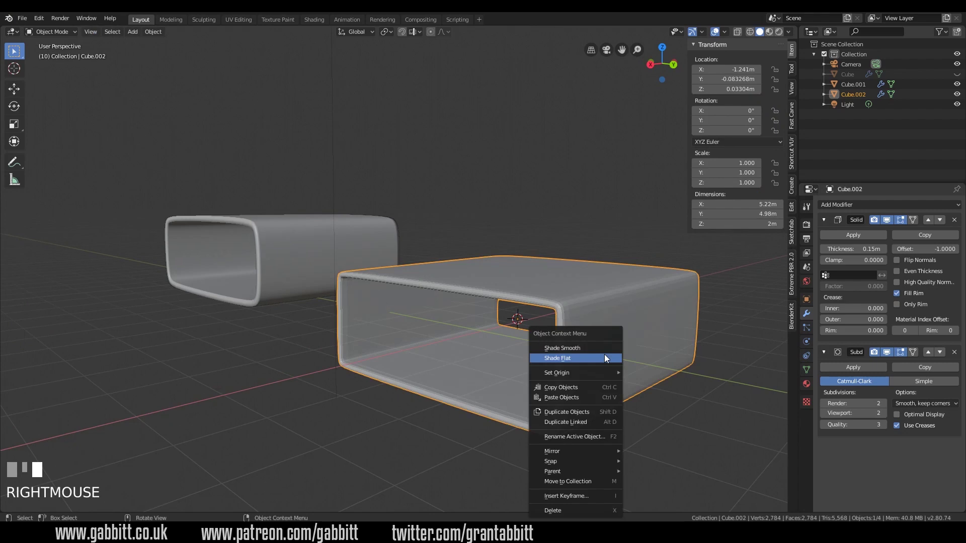
pyautogui.click(597, 349)
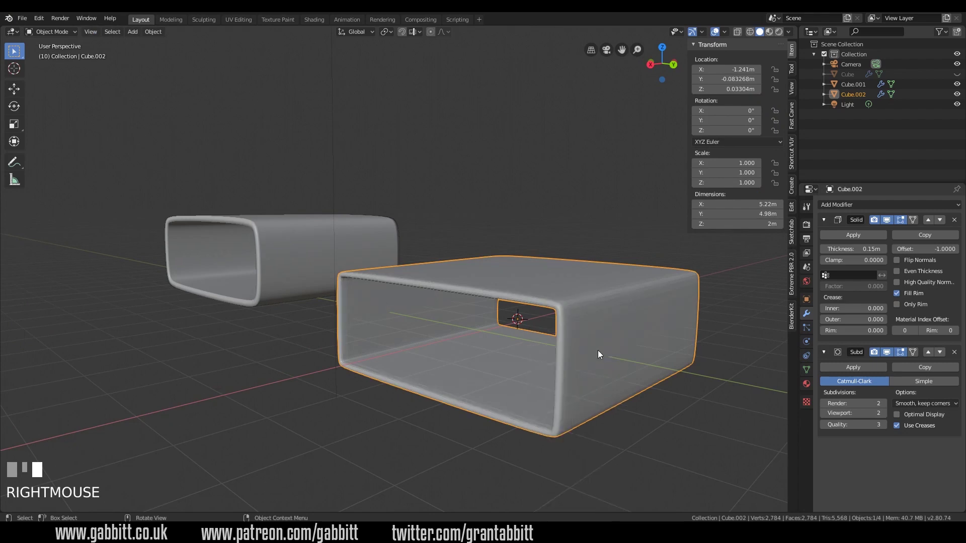
pyautogui.moveTo(407, 384)
pyautogui.mouseDown(button='middle')
pyautogui.moveTo(395, 375)
pyautogui.moveTo(421, 384)
pyautogui.moveTo(355, 382)
pyautogui.moveTo(391, 379)
pyautogui.mouseUp(button='middle')
pyautogui.scroll(-3, 391, 378)
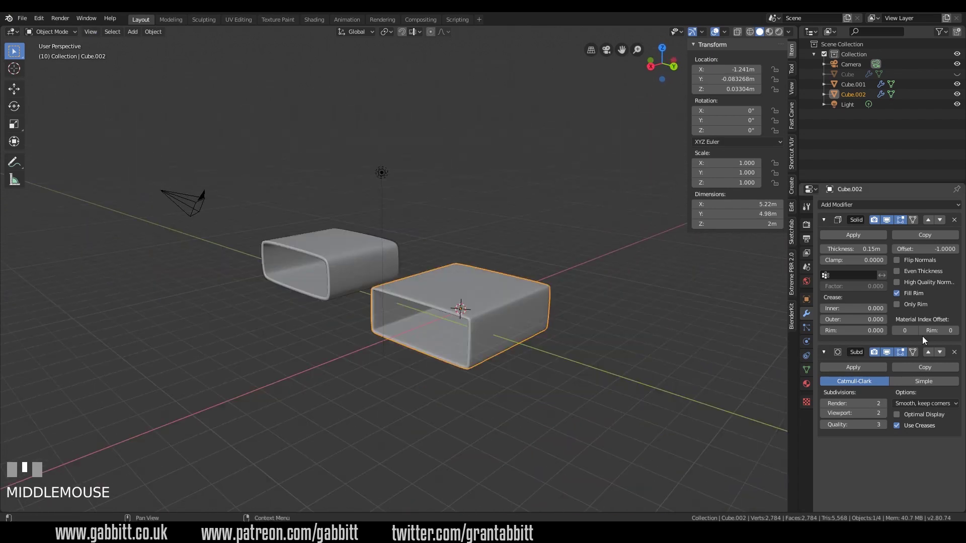
# Move Solidify below Subdivision, set its thickness to -0.12 m, and hide Cube.002
pyautogui.click(940, 221)
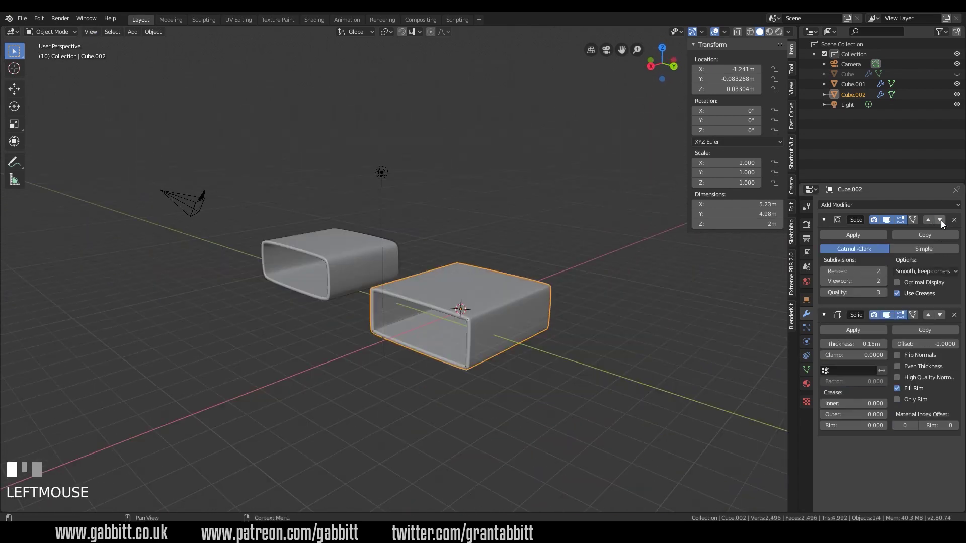
pyautogui.moveTo(704, 352); pyautogui.dragTo(613, 397, button='middle')
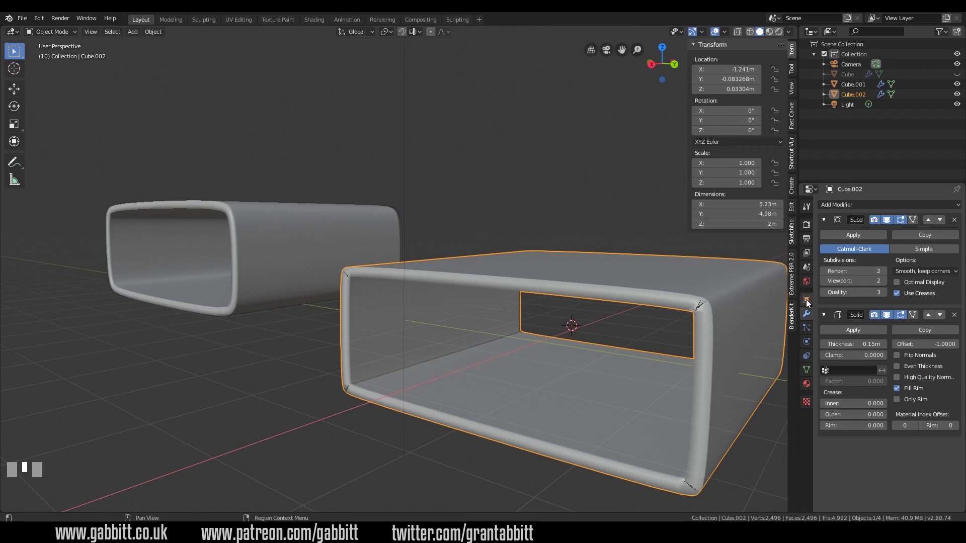
pyautogui.moveTo(853, 344)
pyautogui.mouseDown()
pyautogui.moveTo(870, 344)
pyautogui.moveTo(830, 345)
pyautogui.moveTo(865, 344)
pyautogui.moveTo(841, 344)
pyautogui.mouseUp()
pyautogui.moveTo(777, 347); pyautogui.dragTo(624, 346, button='middle')
pyautogui.scroll(-4, 624, 350)
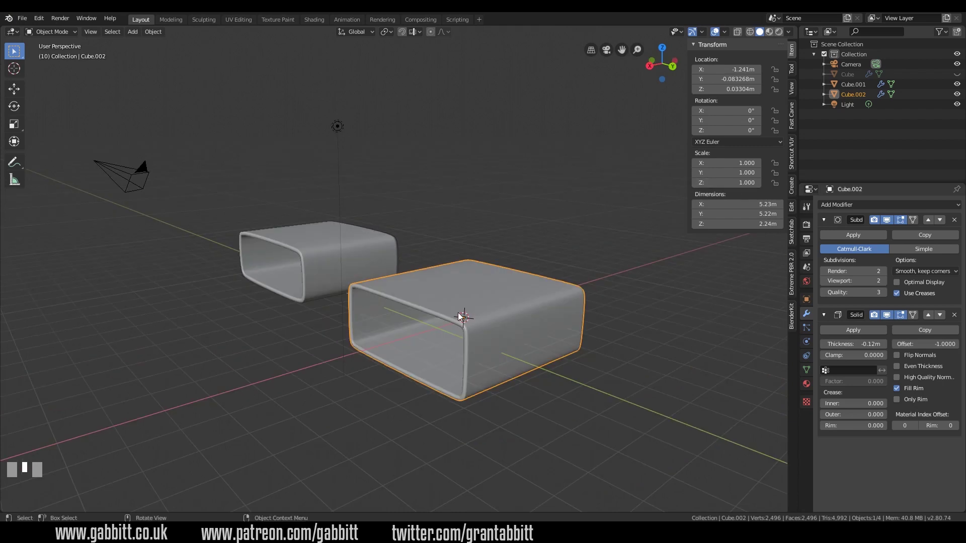
pyautogui.press('h')
pyautogui.click(386, 265)
# Hide the Cube.001 shell and unhide the original Cube camera body
pyautogui.press('h')
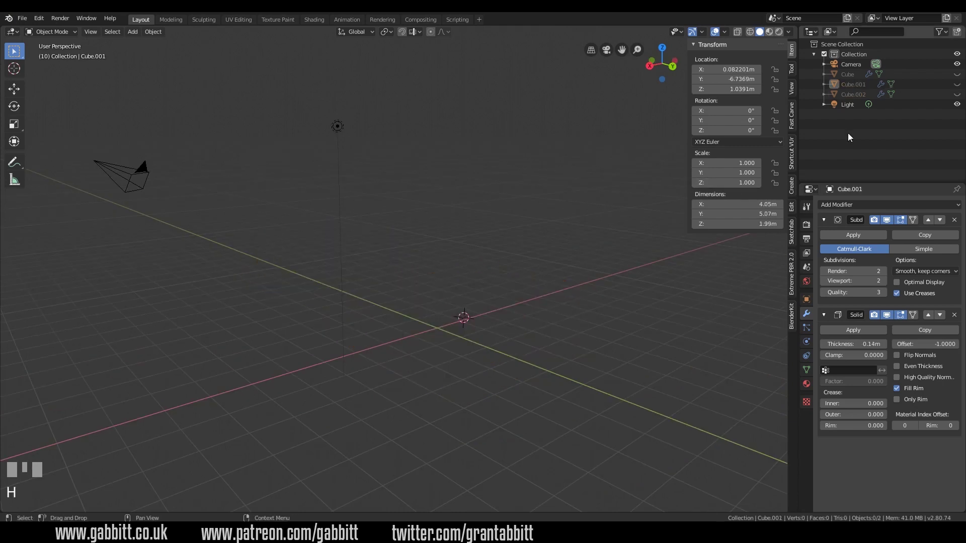
pyautogui.click(956, 73)
pyautogui.moveTo(487, 264); pyautogui.dragTo(502, 264, button='middle')
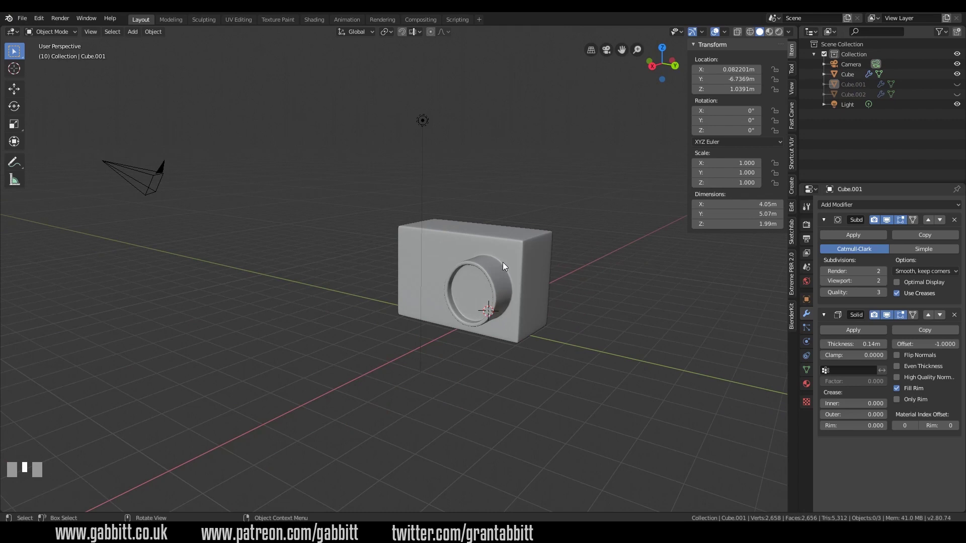
pyautogui.moveTo(554, 300); pyautogui.dragTo(618, 306, button='middle')
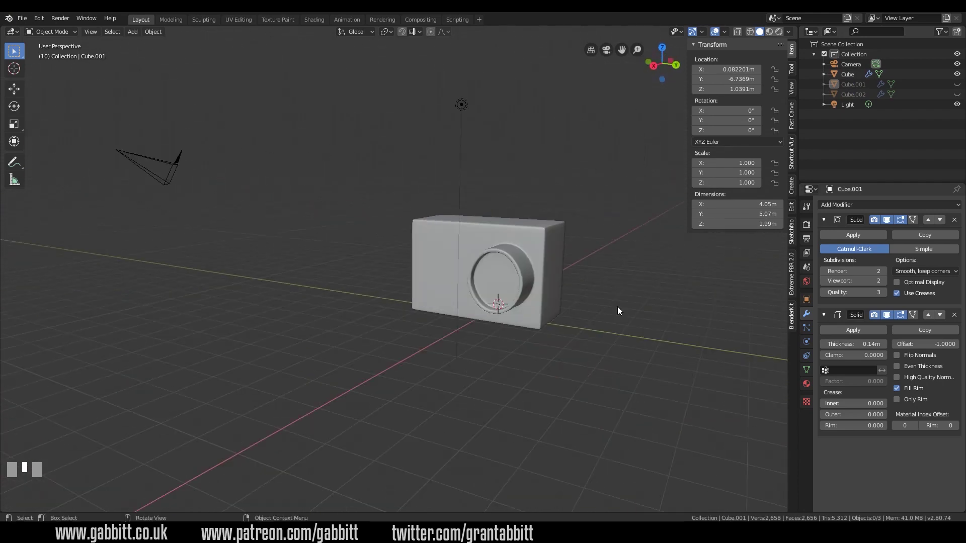
# Select the Cube camera body, enter Edit Mode, and orbit out to view its lens ring
pyautogui.click(564, 292)
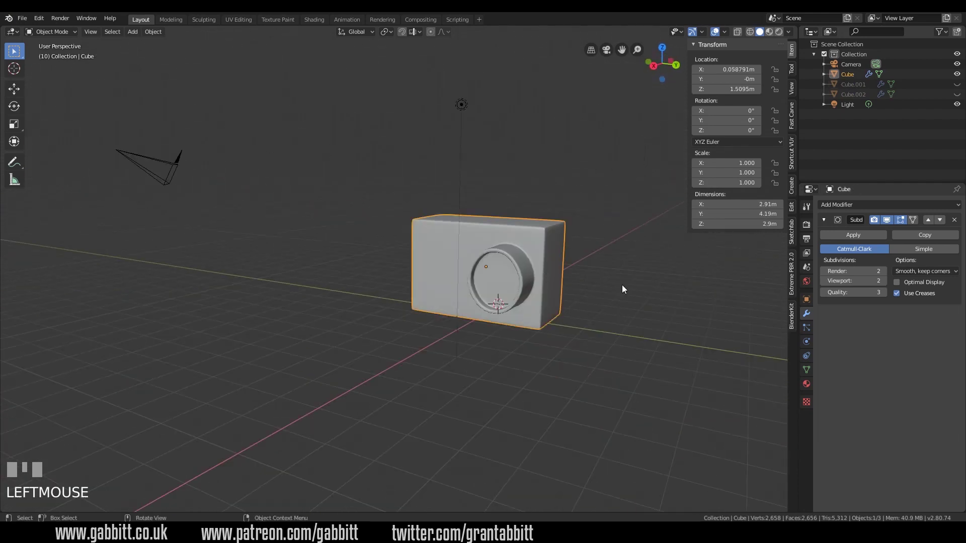
pyautogui.press('Tab')
pyautogui.moveTo(626, 287); pyautogui.dragTo(834, 334, button='middle')
pyautogui.scroll(-3, 677, 295)
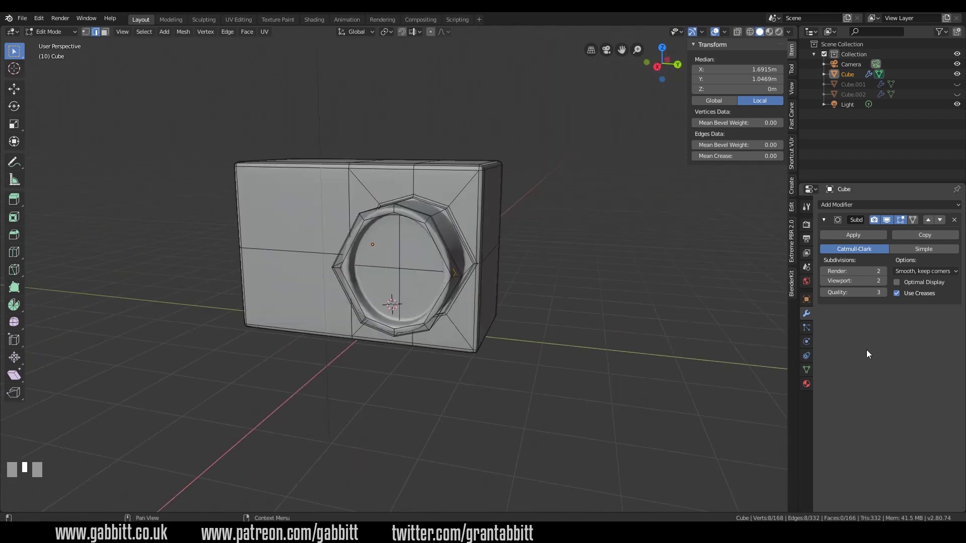
pyautogui.moveTo(624, 302); pyautogui.dragTo(610, 300, button='middle')
pyautogui.scroll(-2, 610, 301)
# Return to Object Mode and add a new cube on the floor beside the camera body
pyautogui.press('Tab')
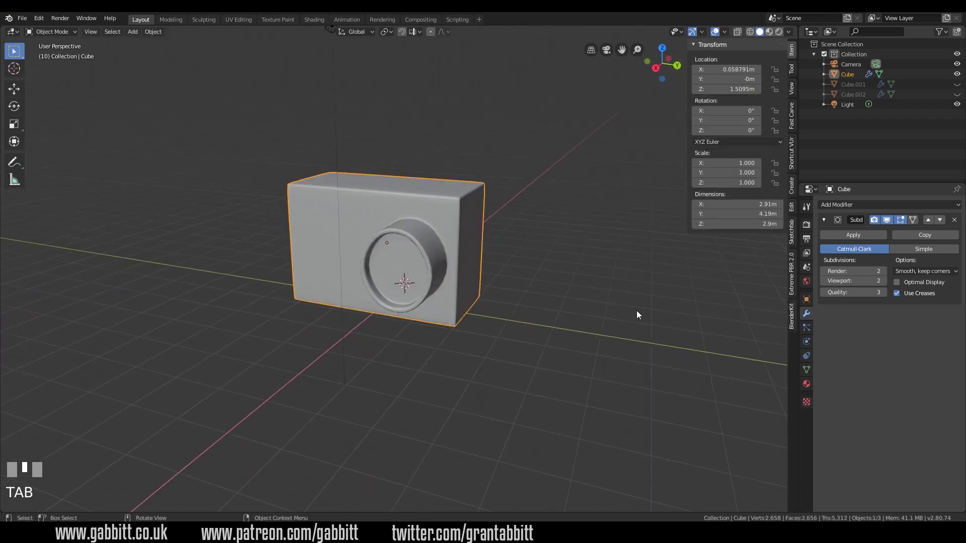
pyautogui.keyDown('shift'); pyautogui.rightClick(637, 322); pyautogui.keyUp('shift')
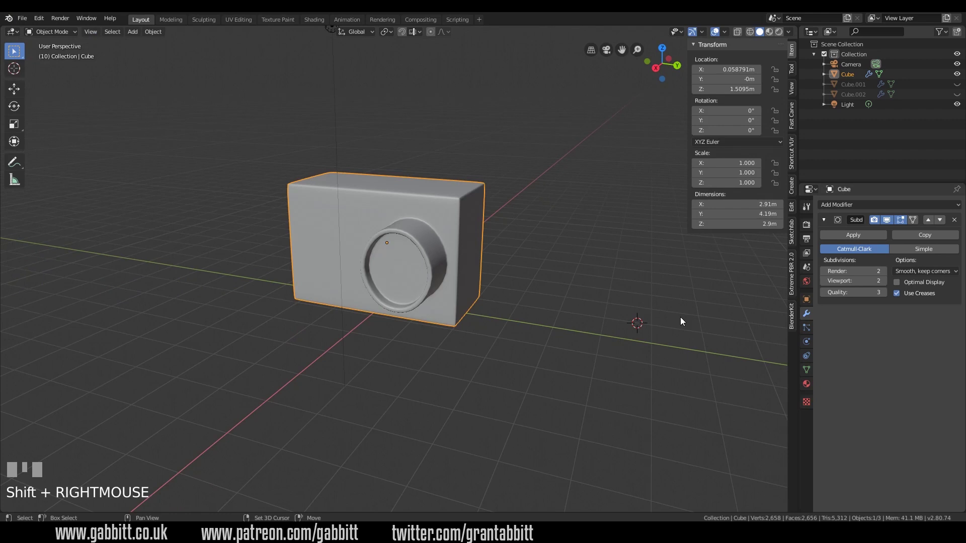
pyautogui.hotkey('shift', 'a')
pyautogui.moveTo(680, 317)
pyautogui.click(720, 327)
pyautogui.keyDown('shift'); pyautogui.moveTo(638, 340); pyautogui.dragTo(617, 342, button='middle'); pyautogui.keyUp('shift')
# In Edit Mode, scale the cube to 0.601 along X, then 1.615 uniformly
pyautogui.press('Tab')
pyautogui.press('s')
pyautogui.press('x')
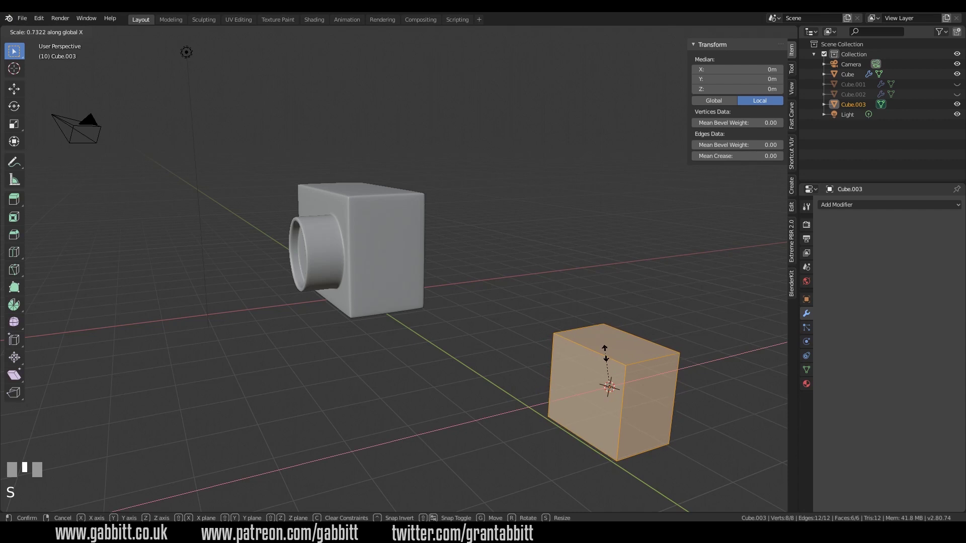
pyautogui.click(596, 358)
pyautogui.moveTo(596, 358); pyautogui.dragTo(678, 349, button='middle')
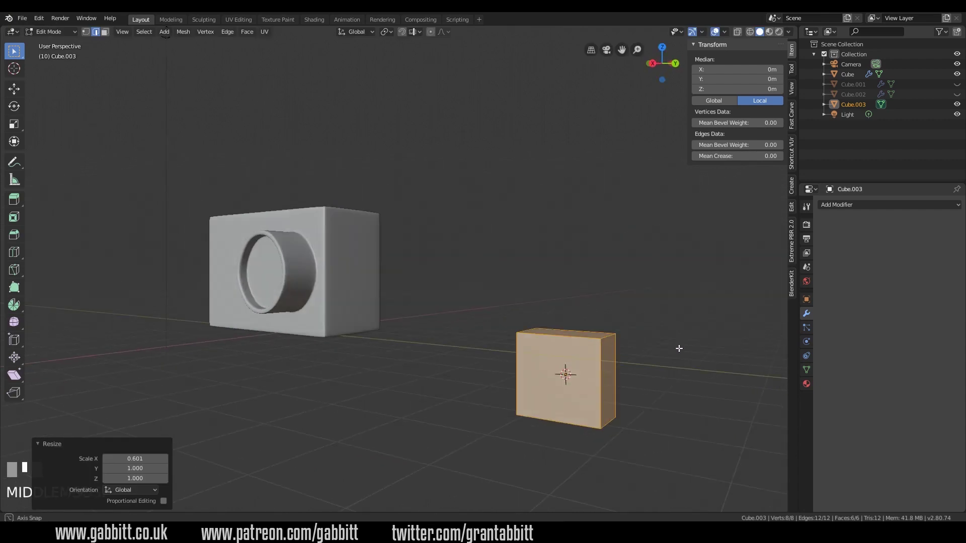
pyautogui.press('s')
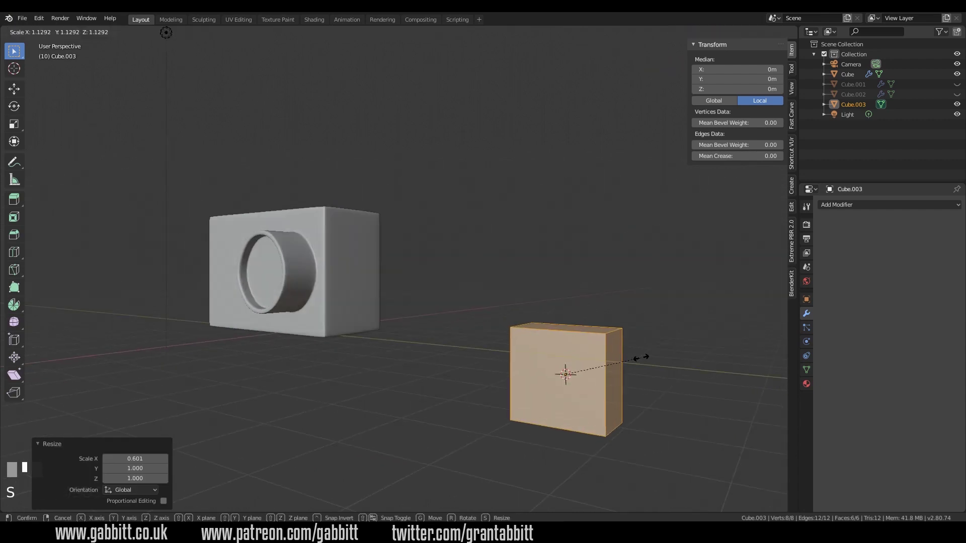
pyautogui.click(671, 355)
# Flatten the box to 0.741 along Z and narrow it to 0.895 along X
pyautogui.press('s')
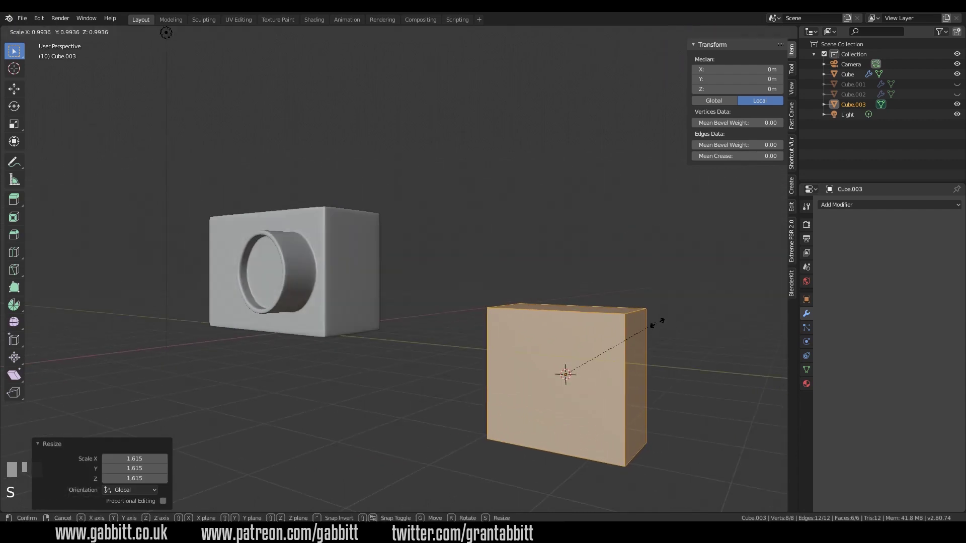
pyautogui.press('z')
pyautogui.click(646, 365)
pyautogui.moveTo(646, 365); pyautogui.dragTo(523, 323, button='middle')
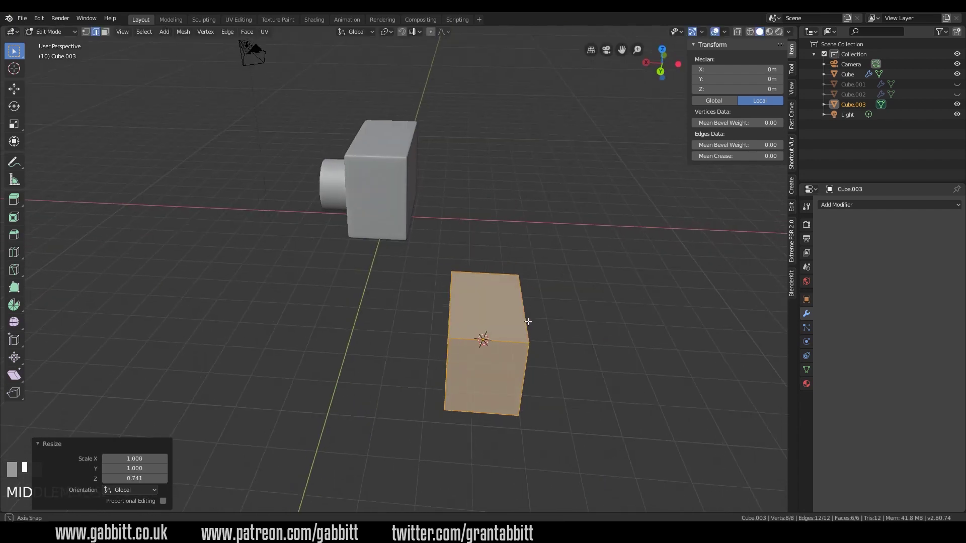
pyautogui.press('s')
pyautogui.press('x')
pyautogui.click(582, 317)
pyautogui.moveTo(582, 317)
pyautogui.mouseDown(button='middle')
pyautogui.moveTo(572, 339)
pyautogui.moveTo(586, 313)
pyautogui.mouseUp(button='middle')
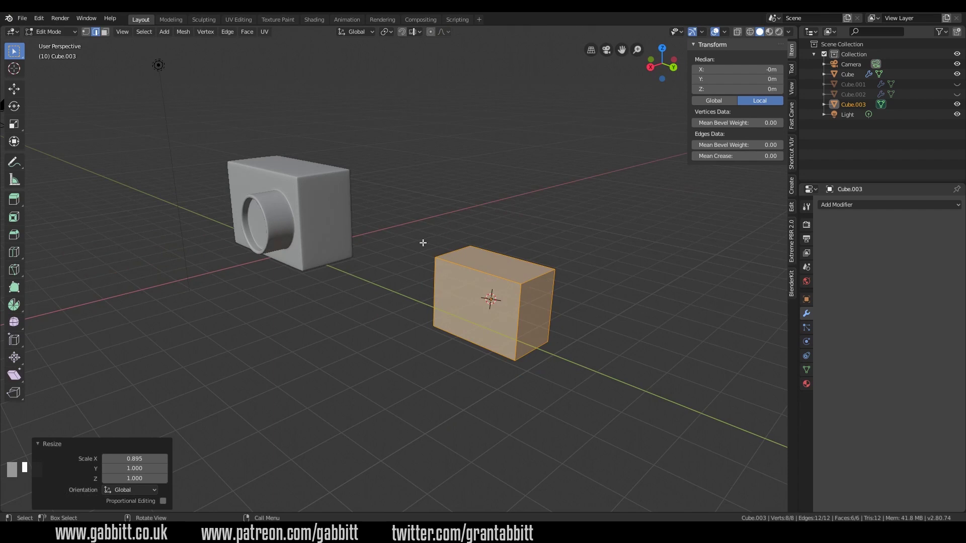
pyautogui.scroll(4, 519, 324)
# Cut a vertical edge loop through the middle of the new box
pyautogui.hotkey('ctrl', 'r')
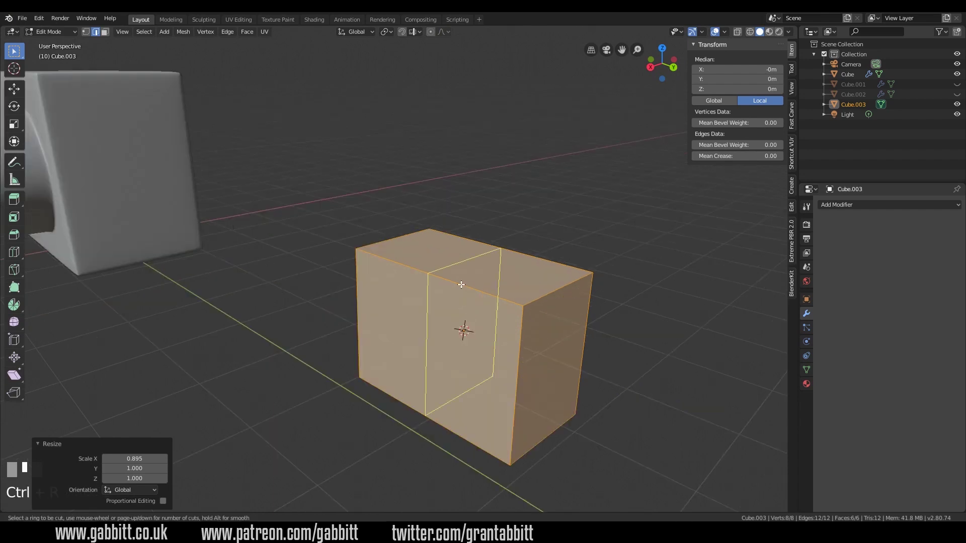
pyautogui.click(461, 284)
pyautogui.click(461, 284)
pyautogui.moveTo(484, 329); pyautogui.dragTo(535, 310, button='middle')
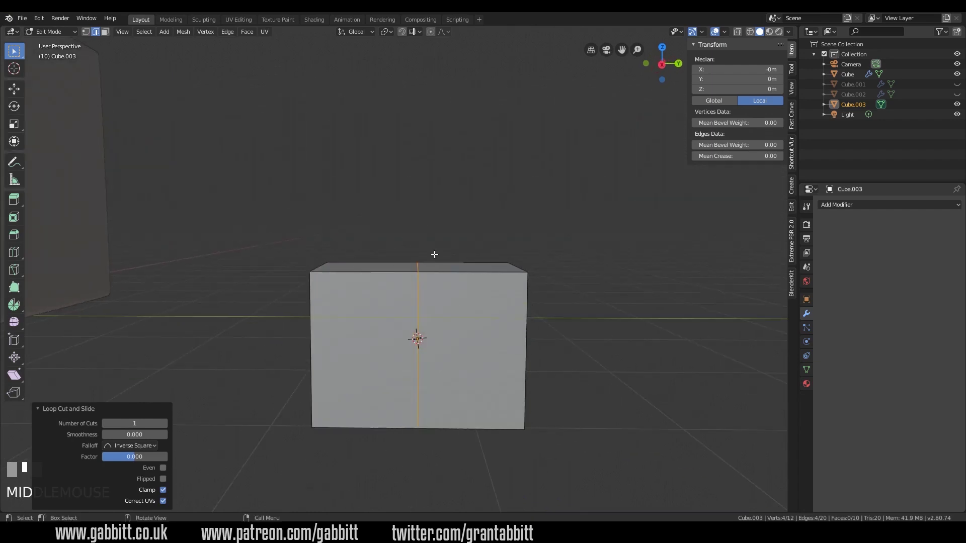
pyautogui.moveTo(493, 340); pyautogui.dragTo(510, 367, button='middle')
# Inset the right half of the front face by 0.2745m, undoing a trial extrusion
pyautogui.press('3')
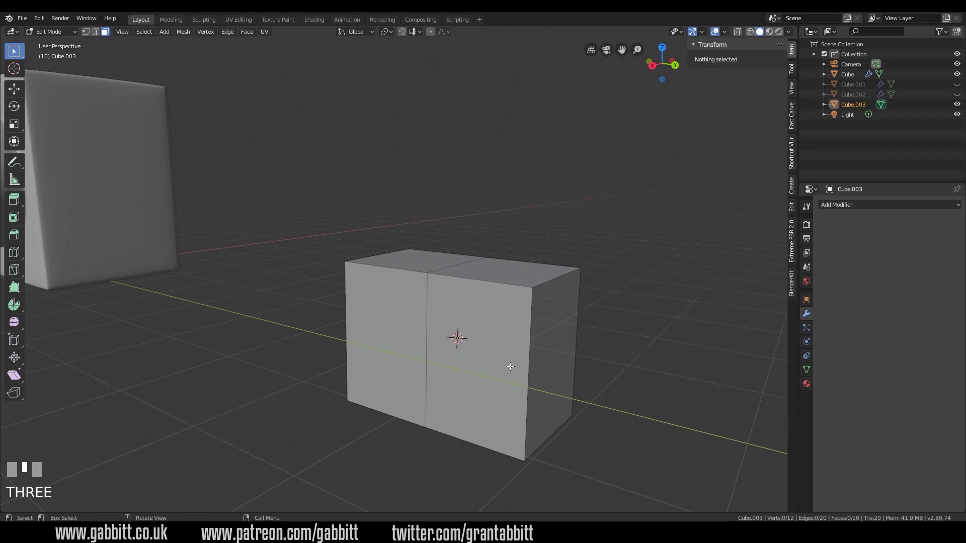
pyautogui.click(480, 366)
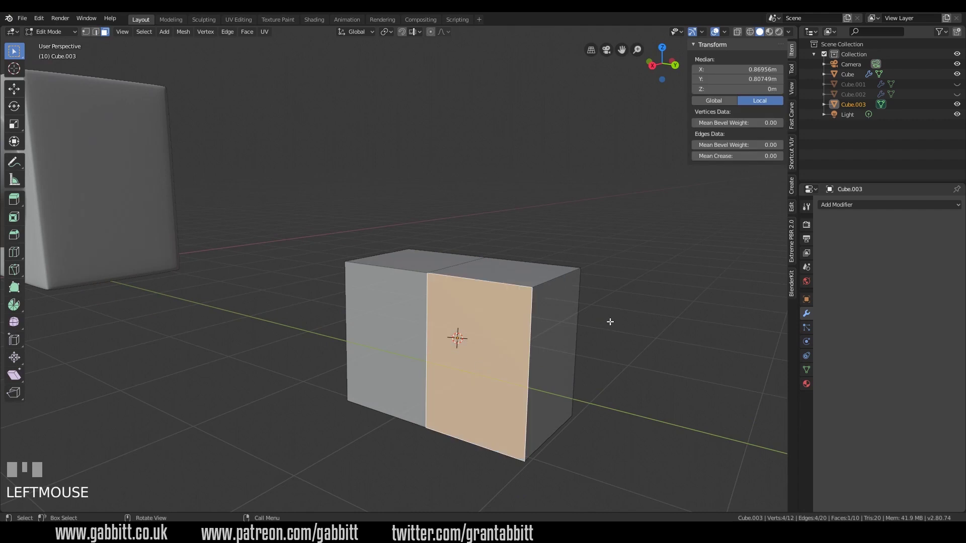
pyautogui.press('i')
pyautogui.click(591, 327)
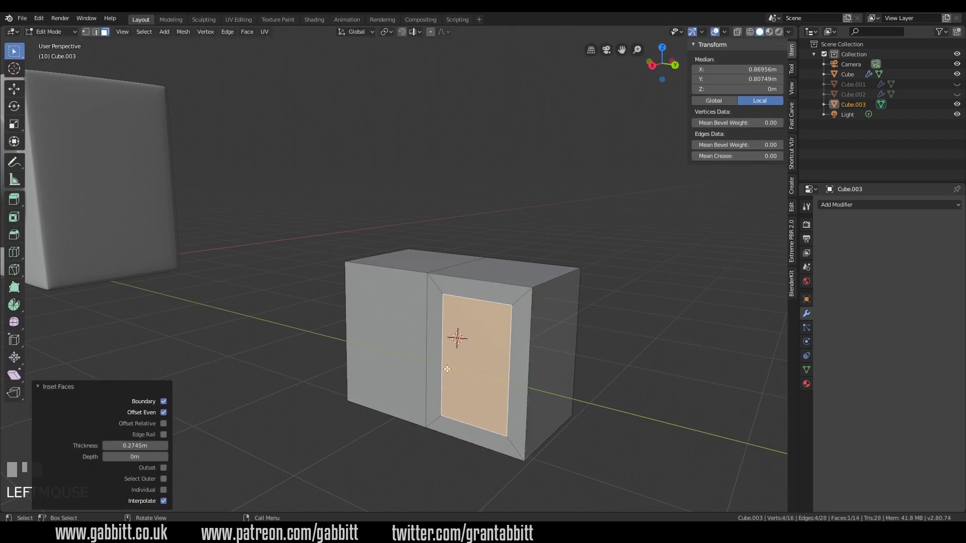
pyautogui.press('e')
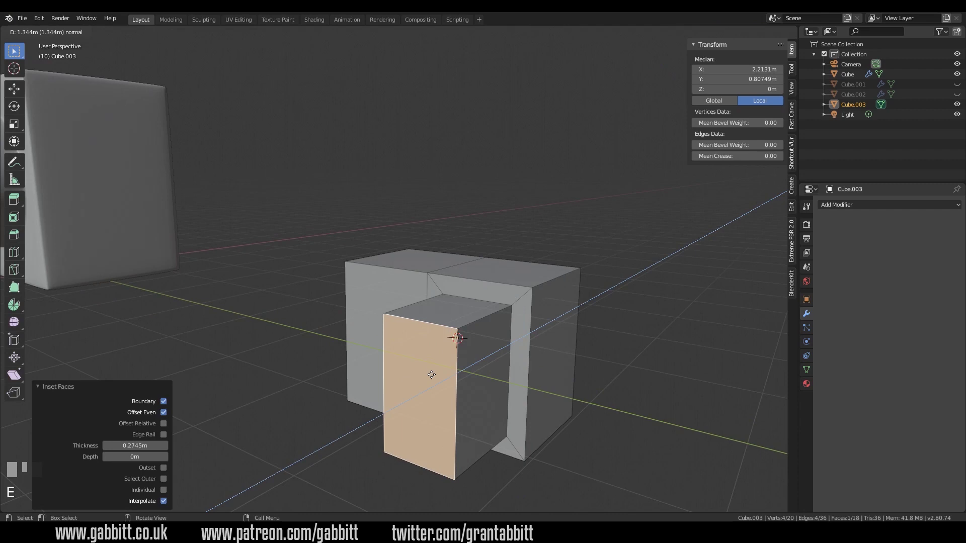
pyautogui.click(517, 377)
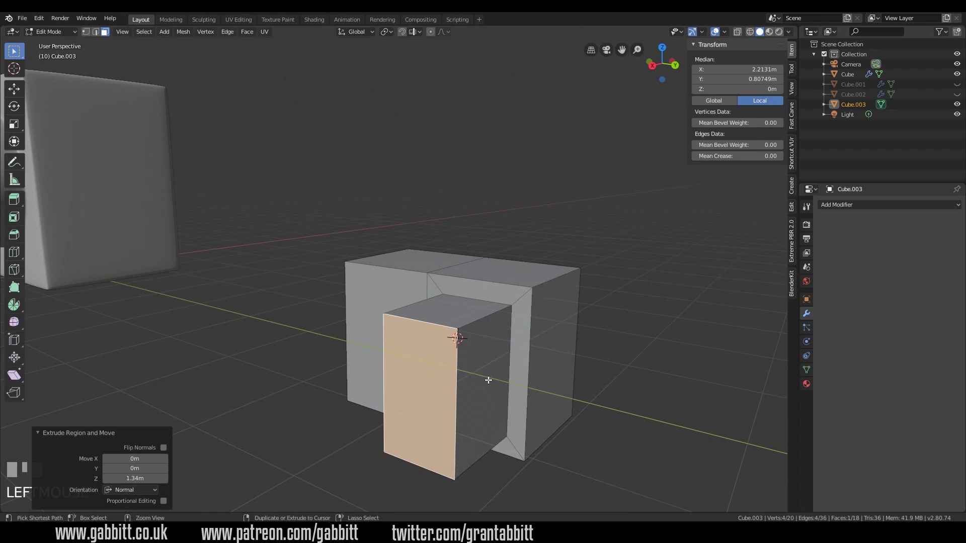
pyautogui.hotkey('ctrl', 'z')
pyautogui.hotkey('ctrl', 'shift', 'z')
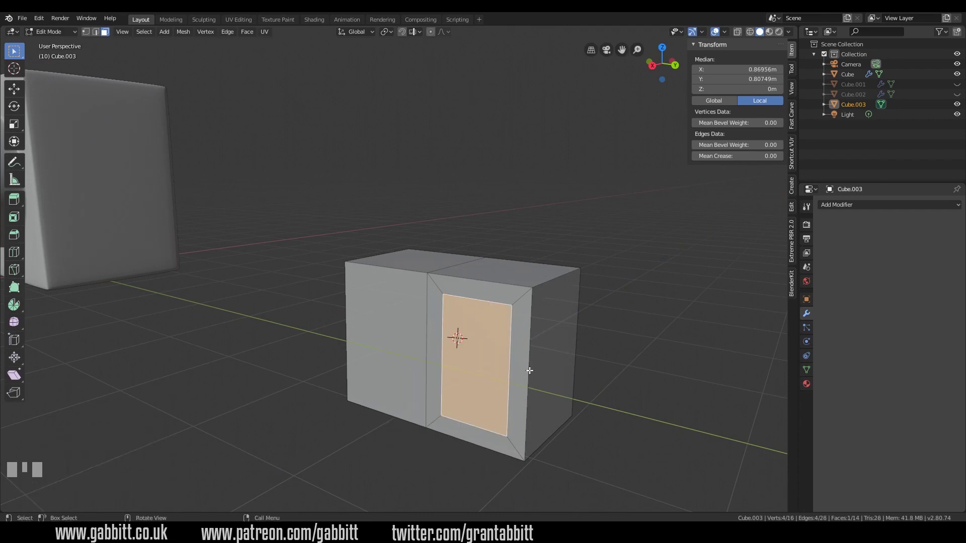
pyautogui.hotkey('ctrl', 'r')
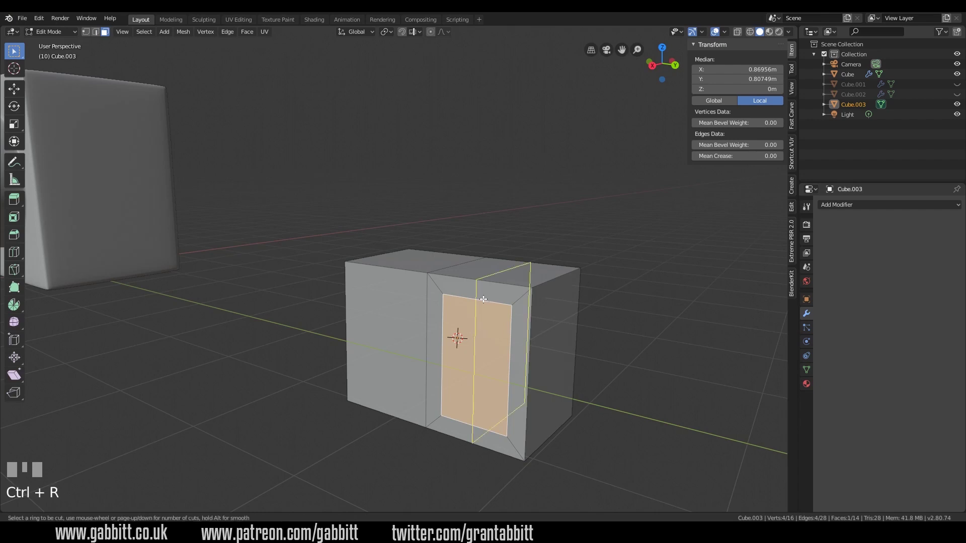
# Add a vertical loop through the inset panel and a horizontal loop around the box
pyautogui.click(483, 299)
pyautogui.click(484, 298)
pyautogui.hotkey('ctrl', 'r')
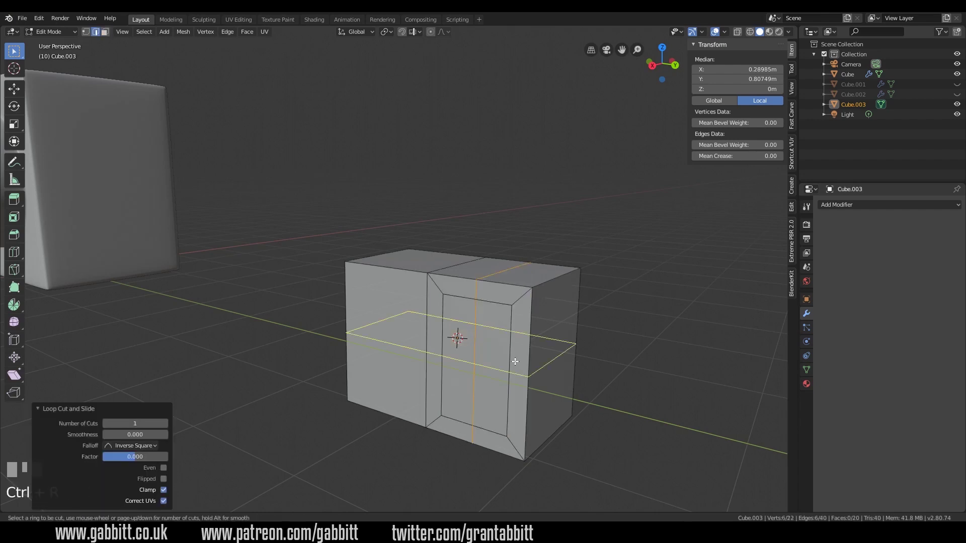
pyautogui.click(515, 361)
pyautogui.click(515, 362)
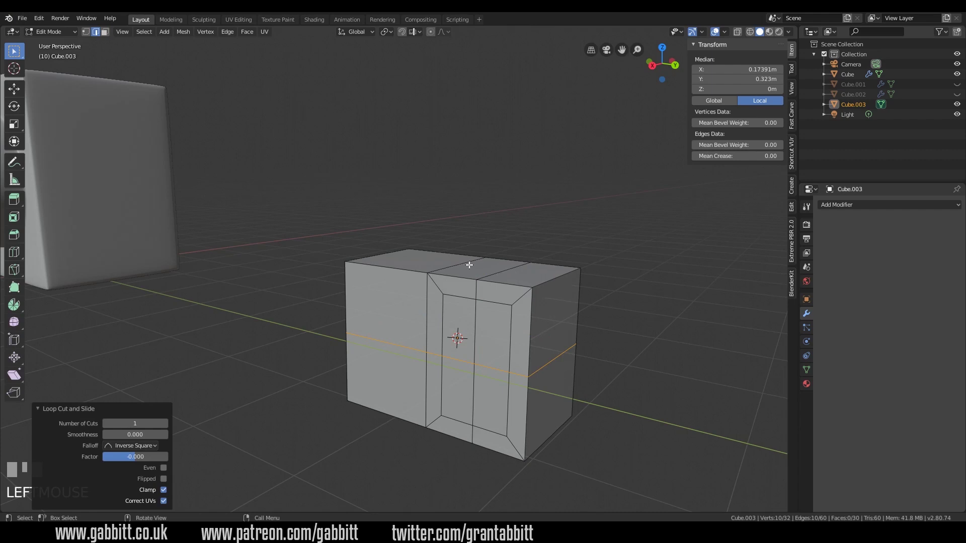
# Select the eight edges framing the inset panel: top, bottom and both sides
pyautogui.moveTo(484, 405); pyautogui.dragTo(513, 338, button='middle')
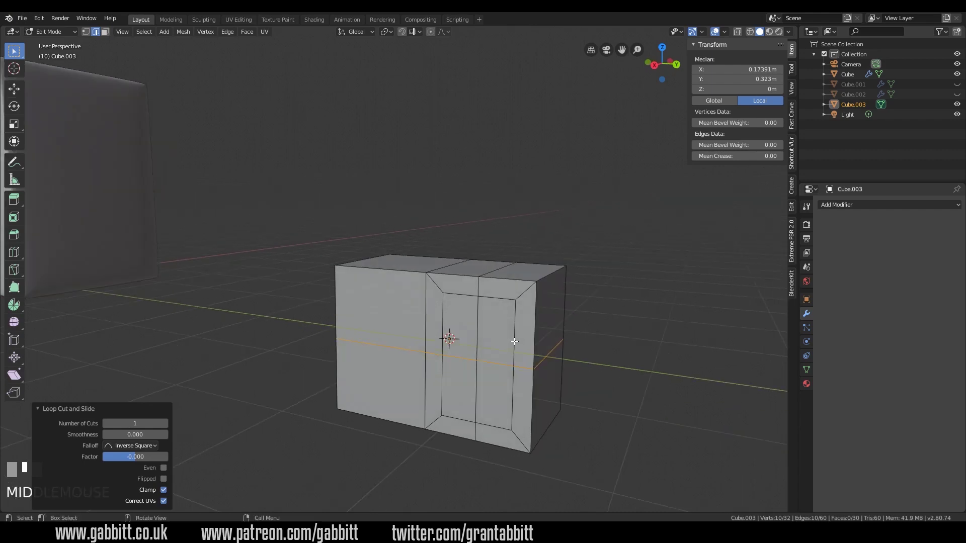
pyautogui.click(513, 339)
pyautogui.keyDown('shift'); pyautogui.click(493, 299); pyautogui.keyUp('shift')
pyautogui.keyDown('shift'); pyautogui.click(461, 296); pyautogui.keyUp('shift')
pyautogui.keyDown('shift'); pyautogui.click(445, 333); pyautogui.keyUp('shift')
pyautogui.keyDown('shift'); pyautogui.click(447, 395); pyautogui.keyUp('shift')
pyautogui.keyDown('shift'); pyautogui.click(457, 418); pyautogui.keyUp('shift')
pyautogui.keyDown('shift'); pyautogui.click(491, 425); pyautogui.keyUp('shift')
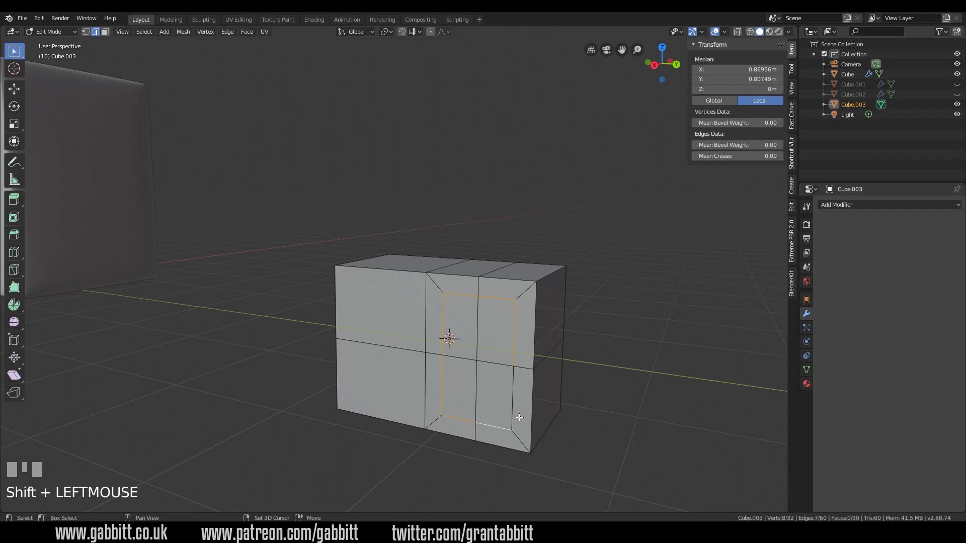
pyautogui.keyDown('shift'); pyautogui.click(511, 407); pyautogui.keyUp('shift')
pyautogui.moveTo(511, 406); pyautogui.dragTo(557, 347, button='middle')
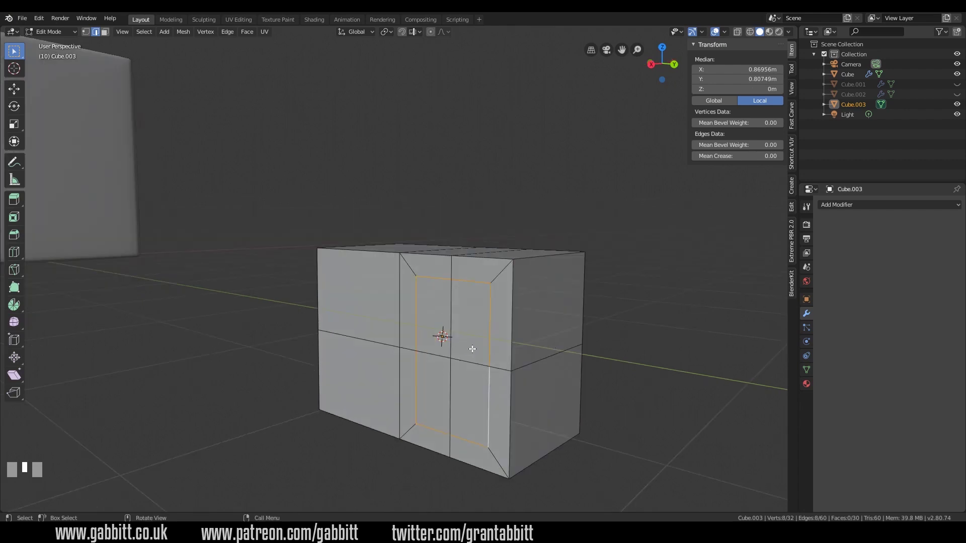
# Scale the panel edges along Z, first to 0.789 and then to 0.900
pyautogui.press('F3')
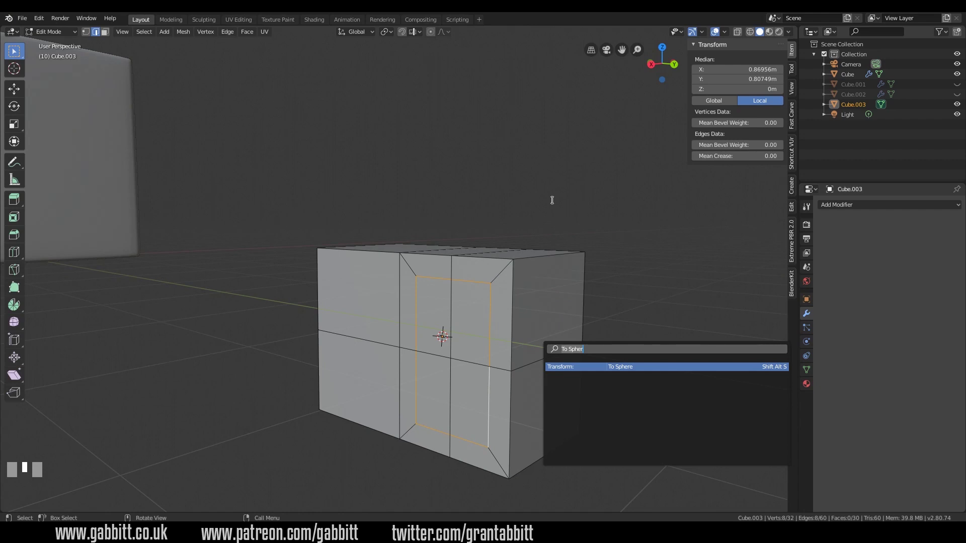
pyautogui.press('Escape')
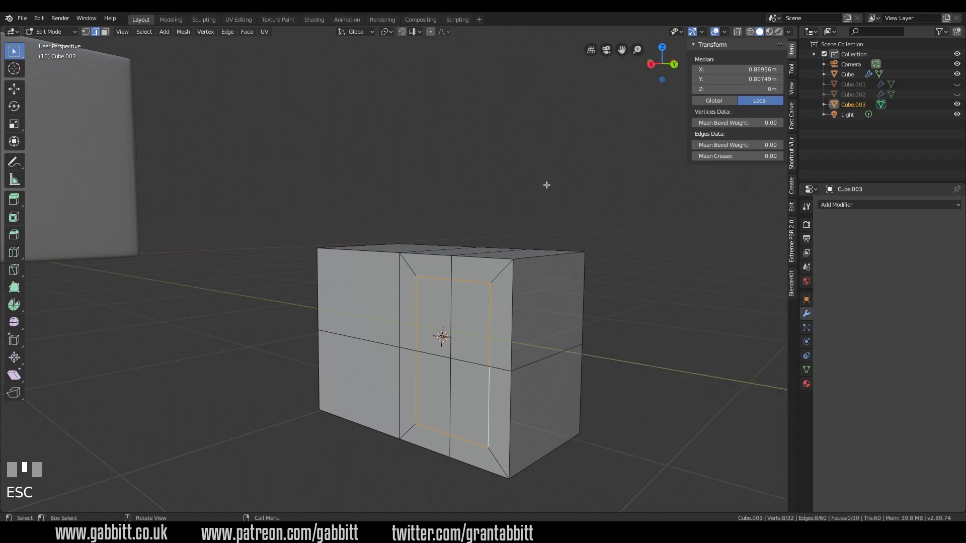
pyautogui.press('s')
pyautogui.press('z')
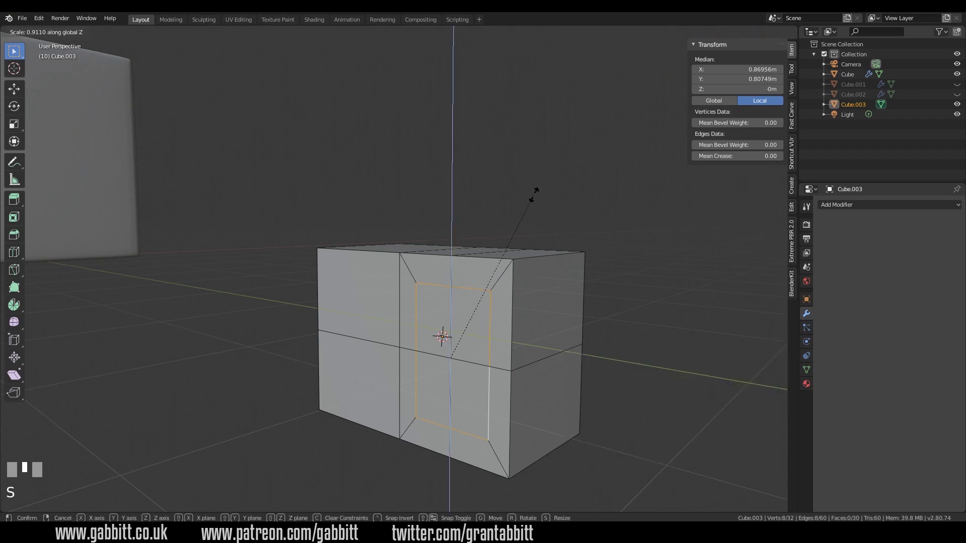
pyautogui.click(518, 207)
pyautogui.moveTo(518, 207); pyautogui.dragTo(500, 324, button='middle')
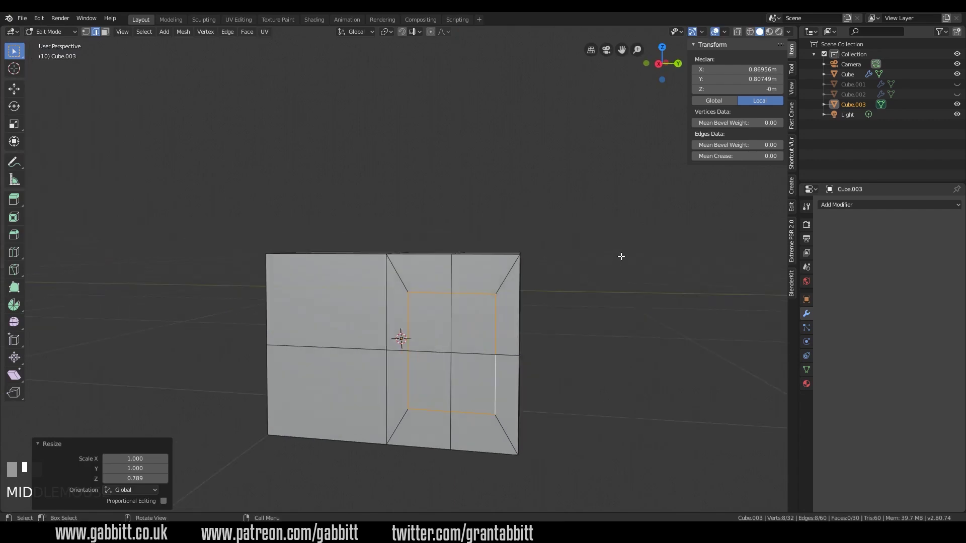
pyautogui.press('s')
pyautogui.press('z')
pyautogui.click(603, 265)
# Round the selected panel loop into a full circle with To Sphere factor 1
pyautogui.moveTo(565, 306); pyautogui.dragTo(578, 300, button='middle')
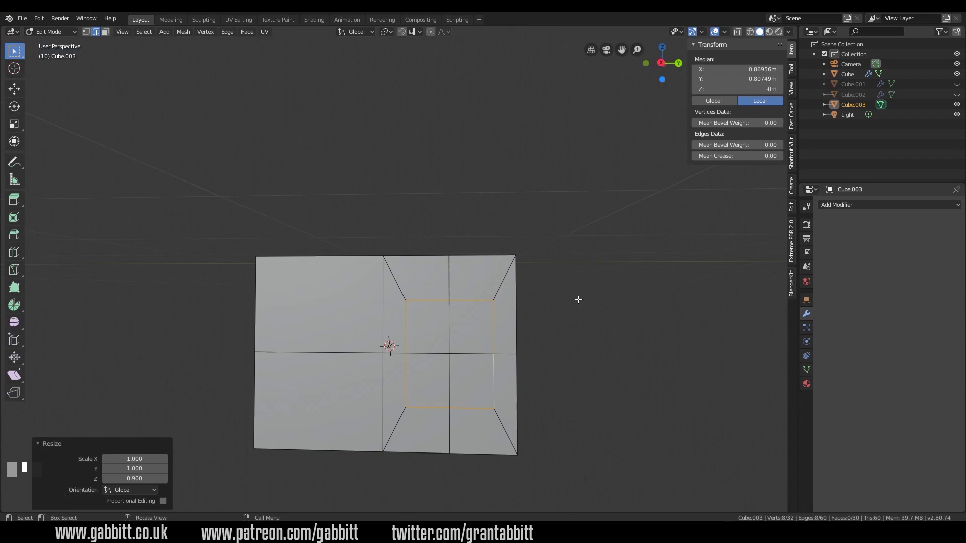
pyautogui.hotkey('shift', 'alt', 's')
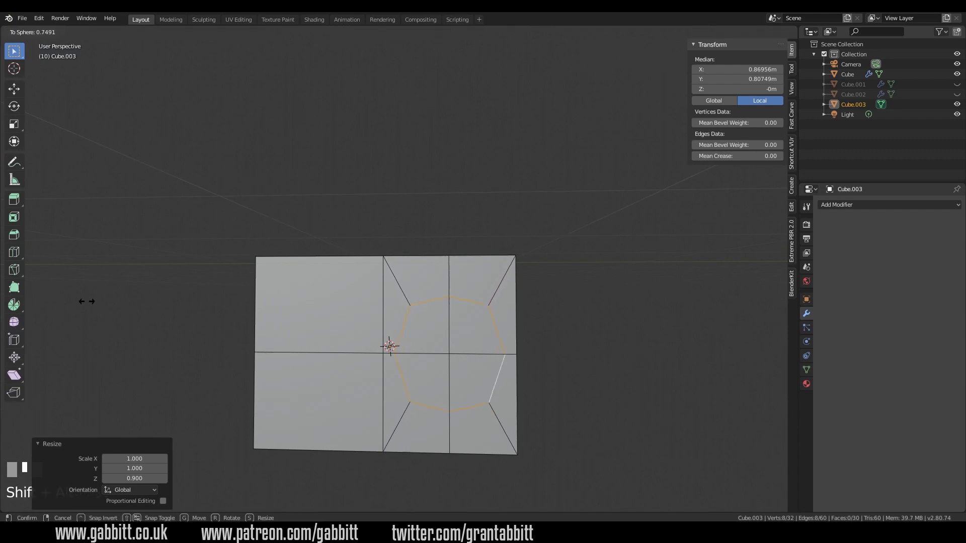
pyautogui.click(297, 303)
pyautogui.moveTo(645, 317); pyautogui.dragTo(614, 337, button='middle')
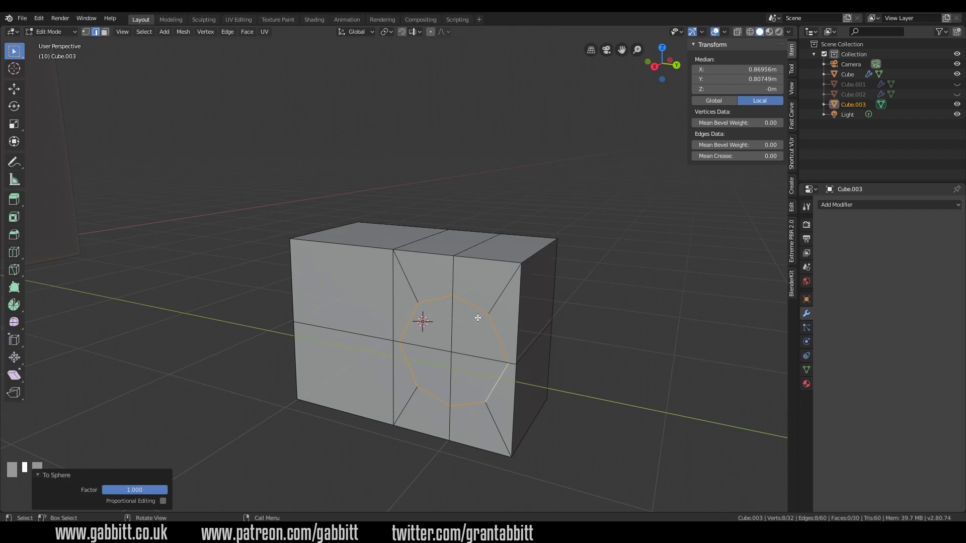
# Select the four faces inside the circle and extrude them outward into a lens barrel
pyautogui.press('3')
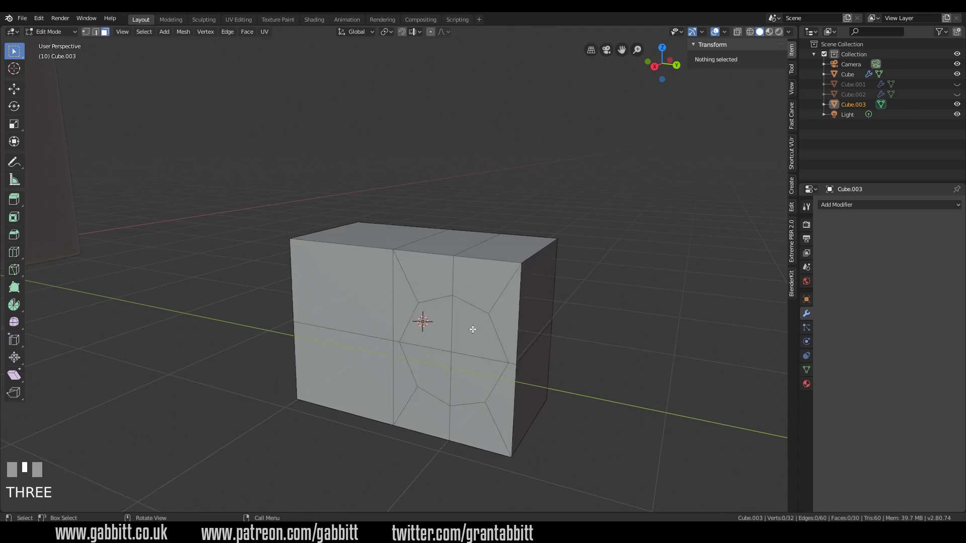
pyautogui.click(472, 329)
pyautogui.keyDown('shift'); pyautogui.click(428, 327); pyautogui.keyUp('shift')
pyautogui.keyDown('shift'); pyautogui.click(437, 372); pyautogui.keyUp('shift')
pyautogui.keyDown('shift'); pyautogui.click(484, 364); pyautogui.keyUp('shift')
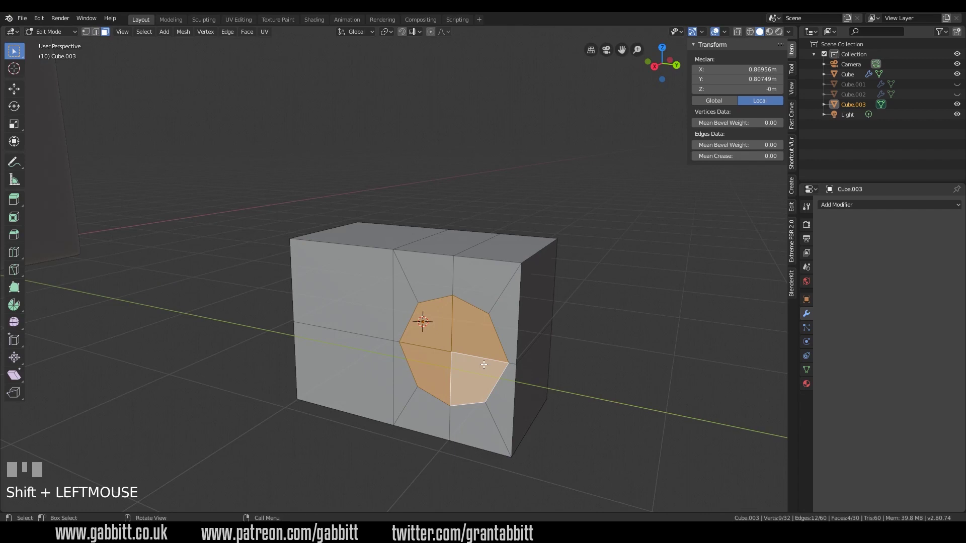
pyautogui.press('e')
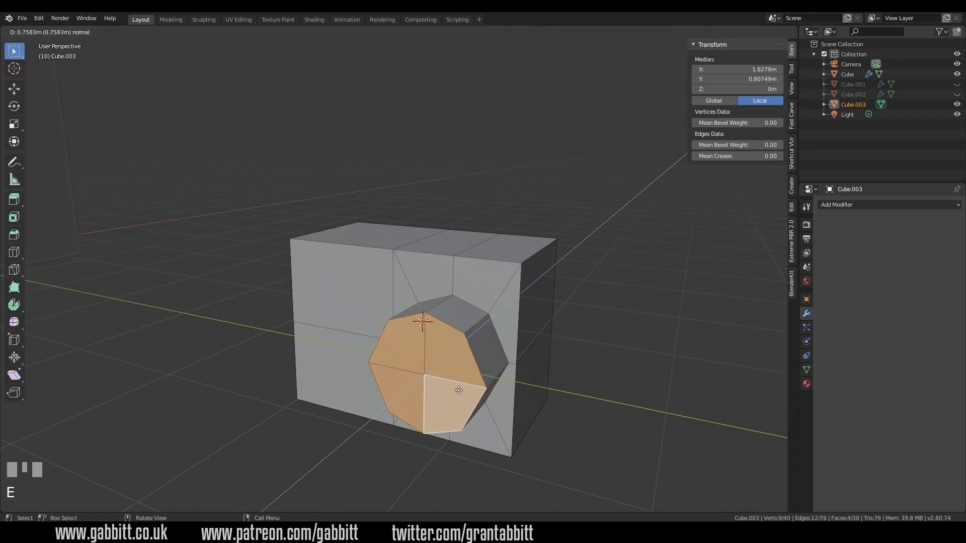
pyautogui.click(515, 382)
pyautogui.moveTo(515, 383); pyautogui.dragTo(403, 365, button='middle')
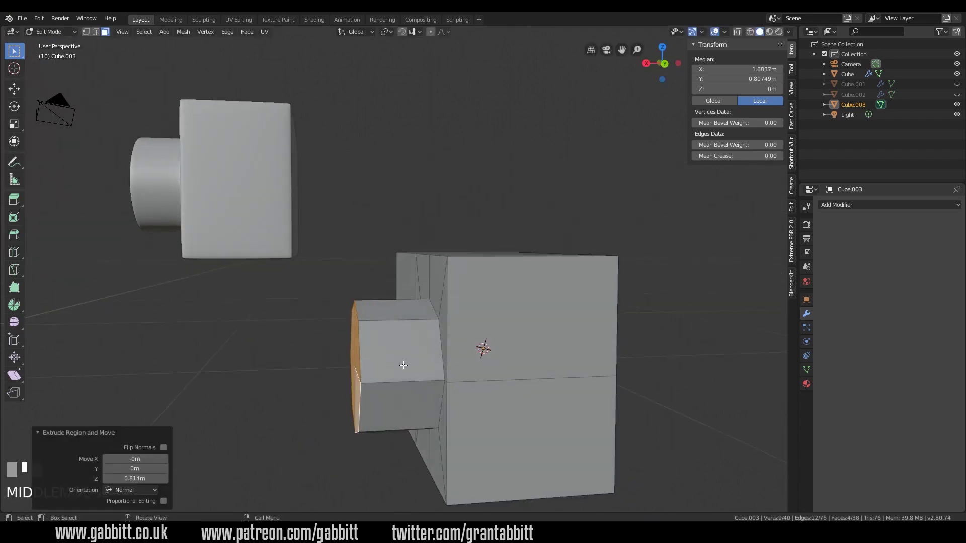
# Shorten the lens slightly by moving its front faces along X
pyautogui.press('g')
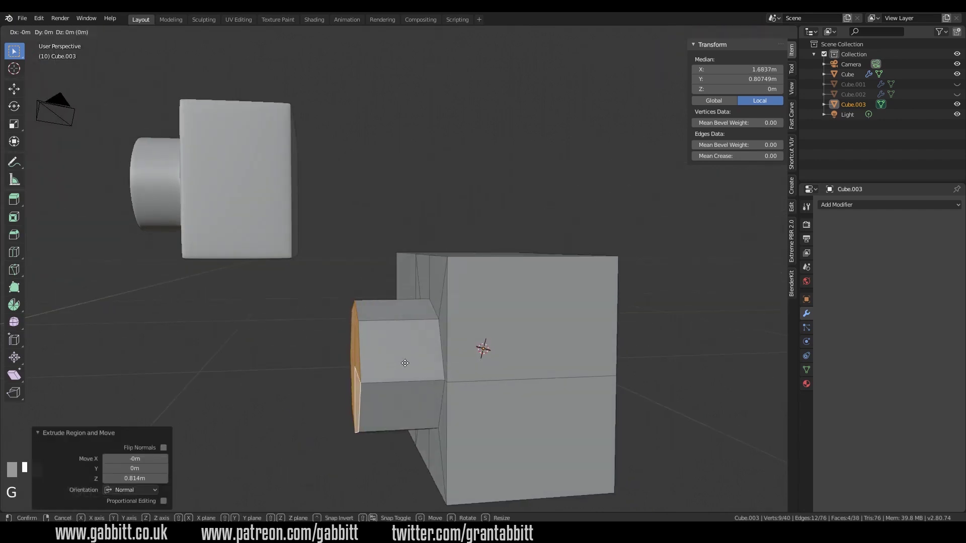
pyautogui.press('x')
pyautogui.click(417, 363)
pyautogui.moveTo(416, 363); pyautogui.dragTo(519, 353, button='middle')
# Inset the lens front by 0.1073m and push it 0.138m inward
pyautogui.press('i')
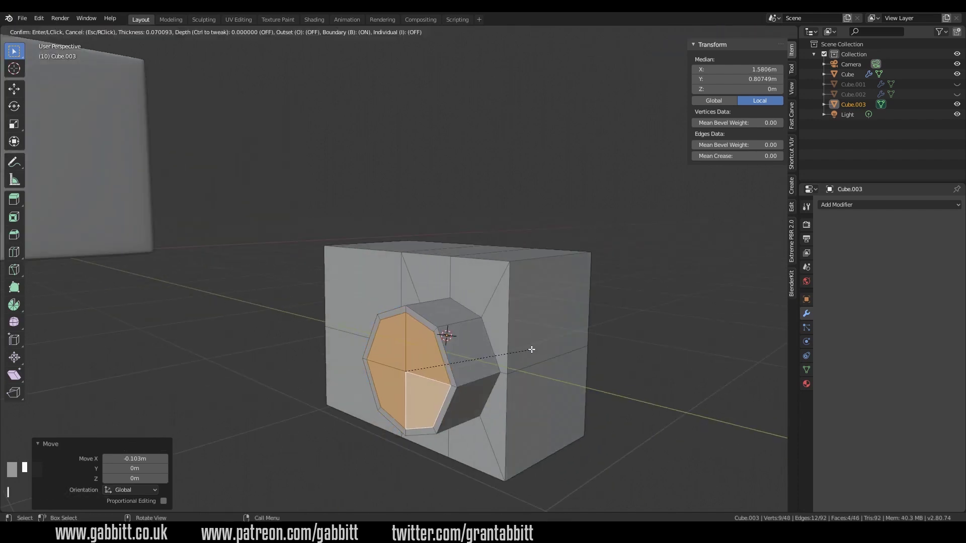
pyautogui.click(528, 349)
pyautogui.press('e')
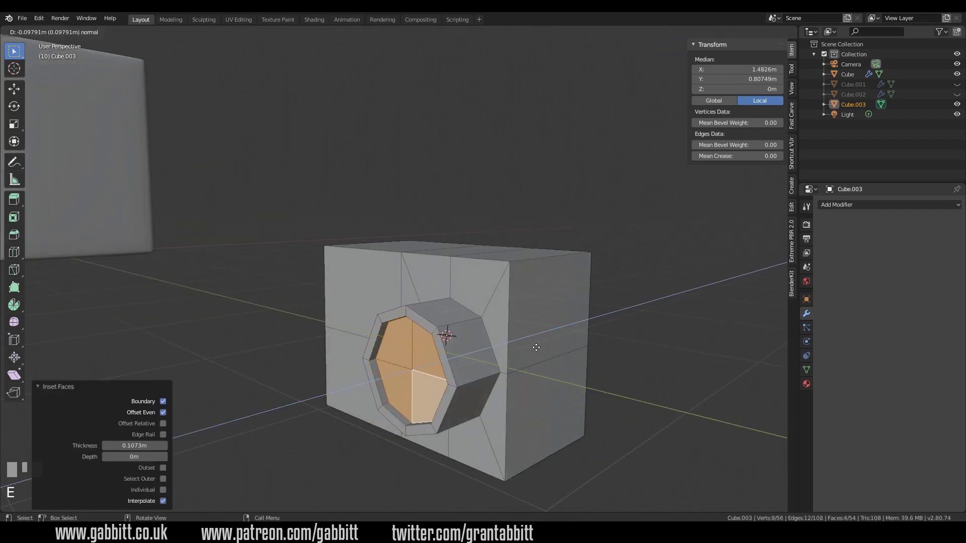
pyautogui.click(532, 350)
pyautogui.moveTo(532, 350); pyautogui.dragTo(532, 330, button='middle')
pyautogui.scroll(-2, 533, 345)
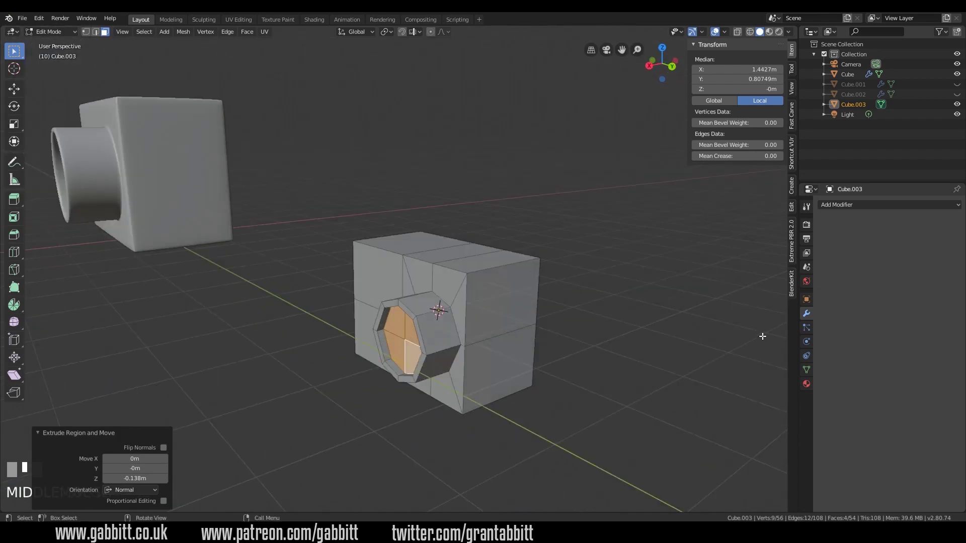
pyautogui.click(858, 205)
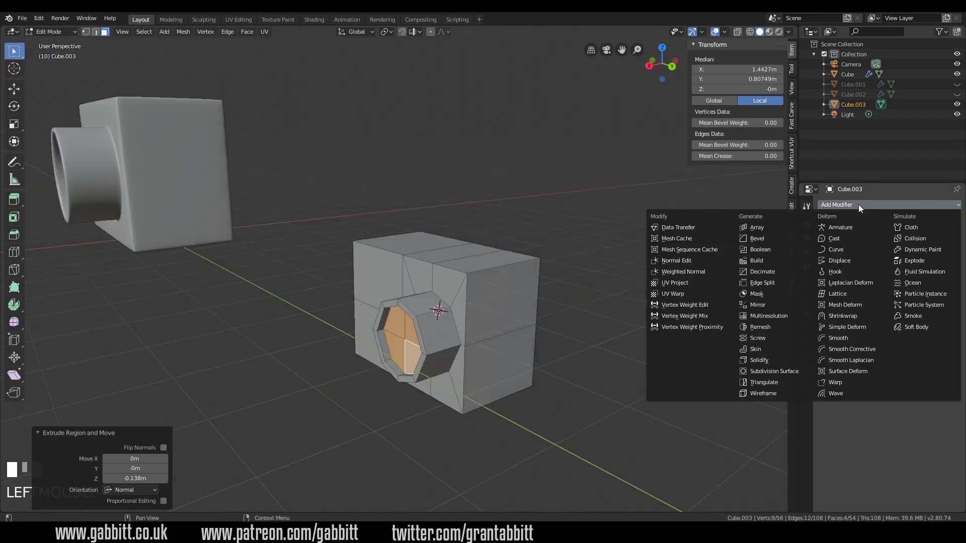
# Add a Subdivision Surface modifier, then trial two body loop cuts and undo them
pyautogui.click(775, 371)
pyautogui.moveTo(531, 378); pyautogui.dragTo(581, 266, button='middle')
pyautogui.hotkey('ctrl', 'r')
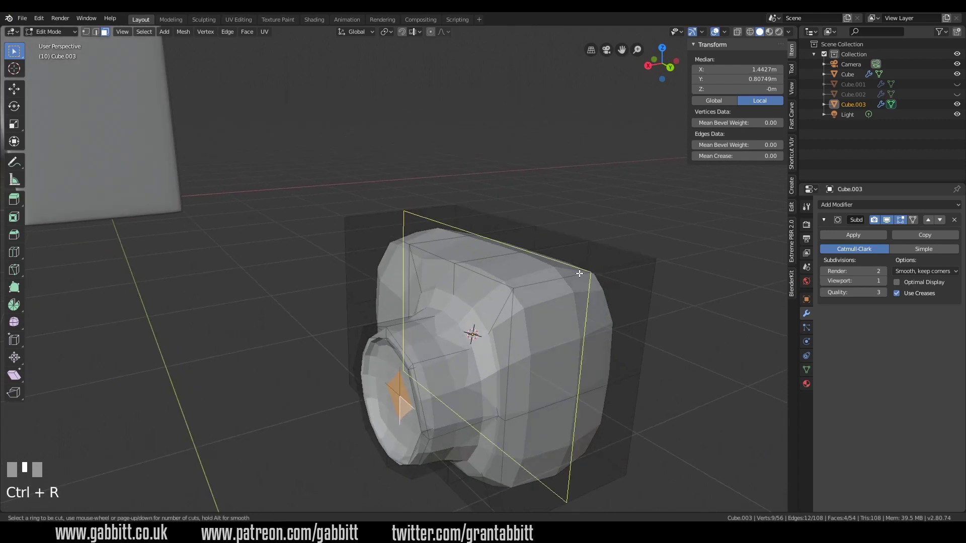
pyautogui.click(578, 271)
pyautogui.click(510, 283)
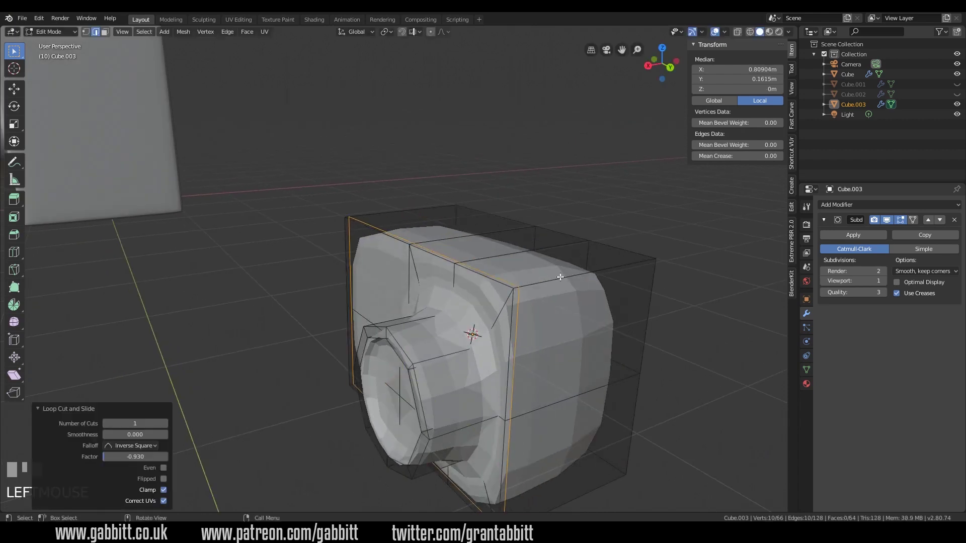
pyautogui.hotkey('ctrl', 'r')
pyautogui.click(563, 276)
pyautogui.click(552, 268)
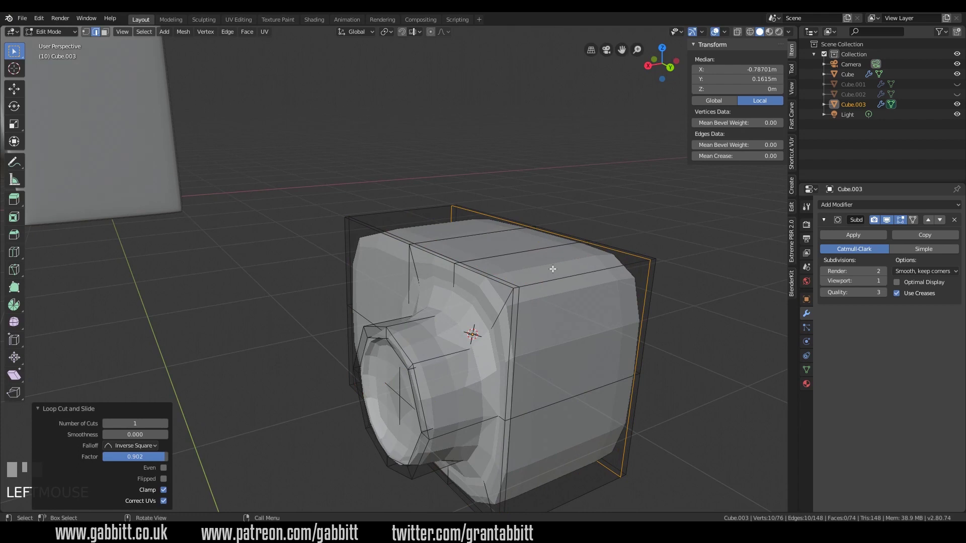
pyautogui.rightClick(515, 281)
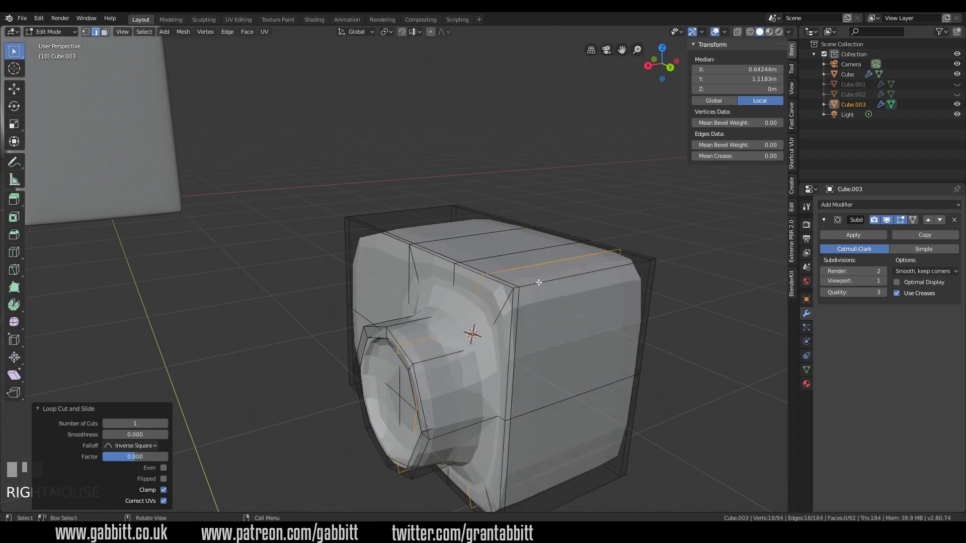
pyautogui.hotkey('ctrl', 'z')
pyautogui.hotkey('ctrl', 'z')
pyautogui.hotkey('ctrl', 'z')
pyautogui.moveTo(582, 283); pyautogui.dragTo(618, 282, button='middle')
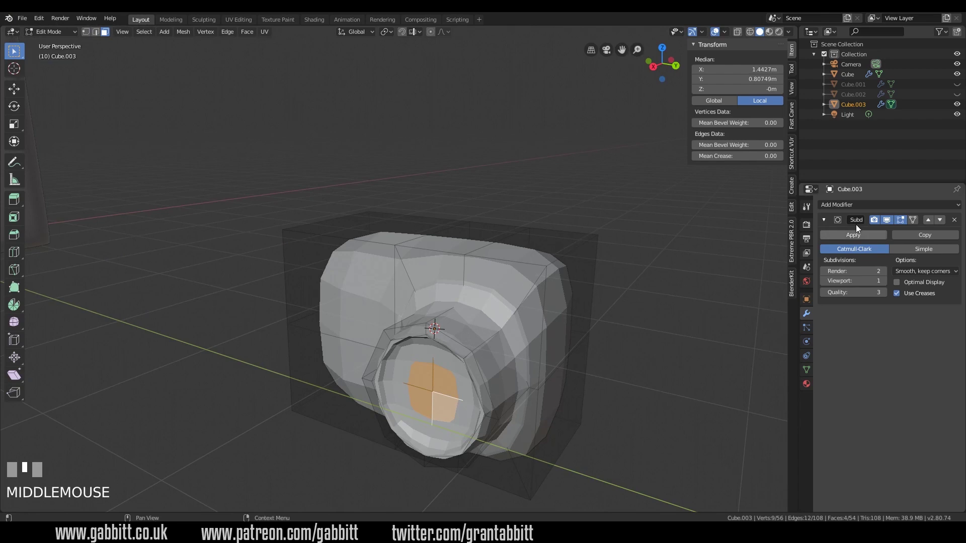
# Add a Bevel modifier to the body, then remove it again
pyautogui.click(887, 202)
pyautogui.click(770, 241)
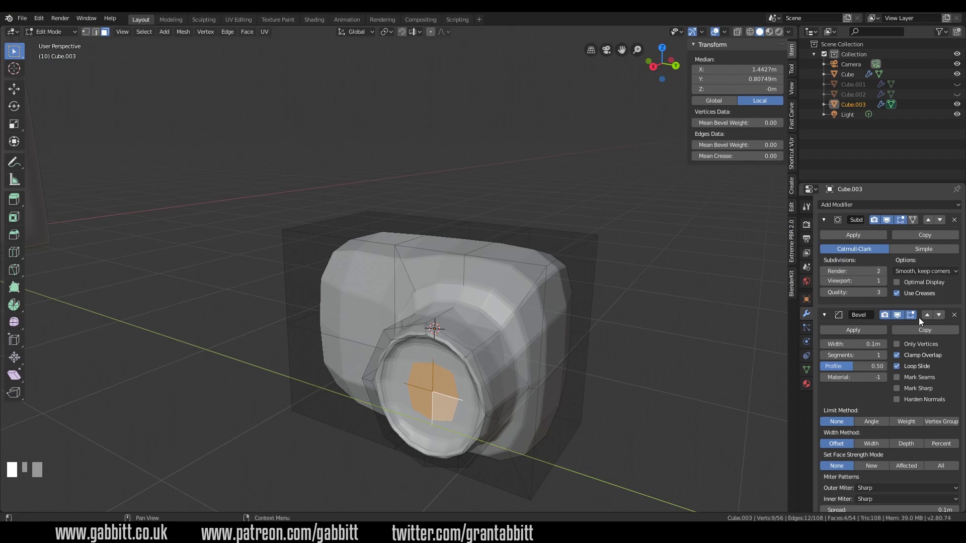
pyautogui.click(954, 316)
pyautogui.moveTo(547, 305); pyautogui.dragTo(532, 305, button='middle')
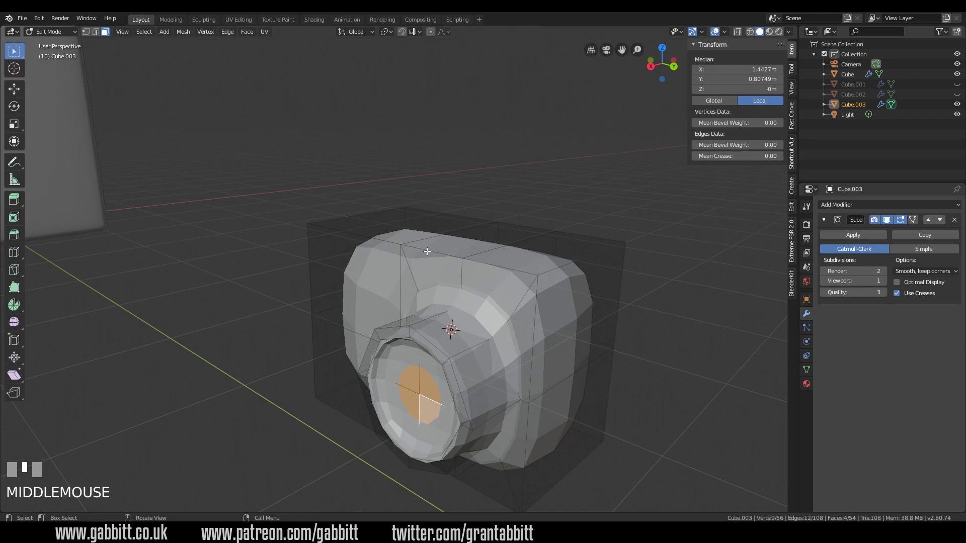
# Clear the selection and, in edge mode, select the body's outer top, side and bottom edge loops
pyautogui.hotkey('alt', 'a')
pyautogui.press('2')
pyautogui.keyDown('alt'); pyautogui.click(393, 238); pyautogui.keyUp('alt')
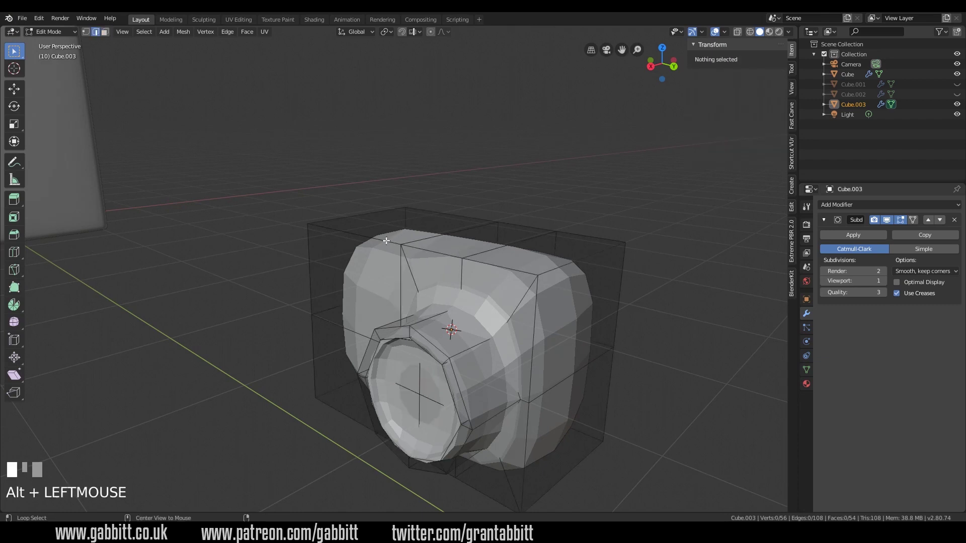
pyautogui.keyDown('alt'); pyautogui.keyDown('shift'); pyautogui.click(518, 279); pyautogui.keyUp('shift'); pyautogui.keyUp('alt')
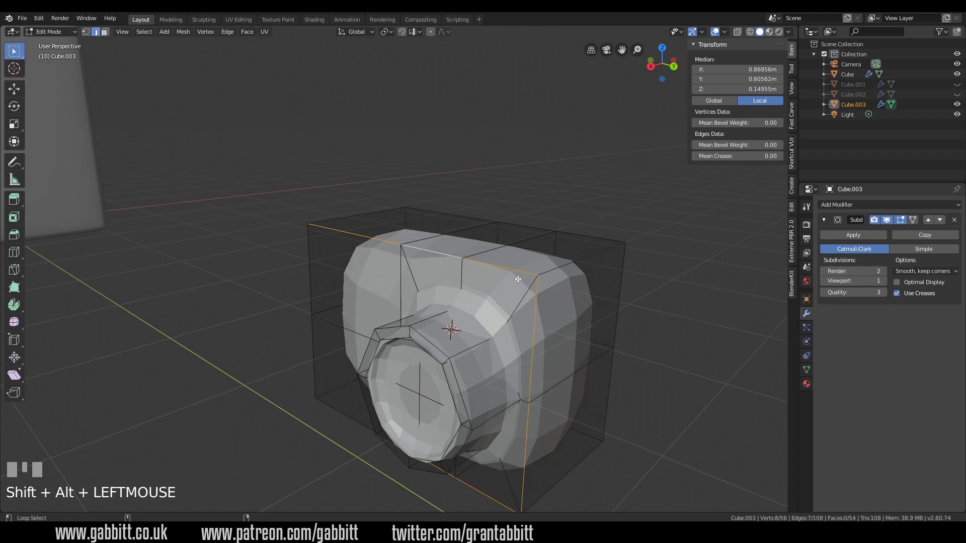
pyautogui.keyDown('alt'); pyautogui.keyDown('shift'); pyautogui.click(301, 275); pyautogui.keyUp('shift'); pyautogui.keyUp('alt')
pyautogui.keyDown('alt'); pyautogui.keyDown('shift'); pyautogui.click(352, 215); pyautogui.keyUp('shift'); pyautogui.keyUp('alt')
pyautogui.keyDown('alt'); pyautogui.keyDown('shift'); pyautogui.click(522, 238); pyautogui.keyUp('shift'); pyautogui.keyUp('alt')
pyautogui.keyDown('alt'); pyautogui.keyDown('shift'); pyautogui.click(584, 263); pyautogui.keyUp('shift'); pyautogui.keyUp('alt')
pyautogui.keyDown('alt'); pyautogui.keyDown('shift'); pyautogui.click(622, 316); pyautogui.keyUp('shift'); pyautogui.keyUp('alt')
pyautogui.keyDown('alt'); pyautogui.keyDown('shift'); pyautogui.click(583, 462); pyautogui.keyUp('shift'); pyautogui.keyUp('alt')
pyautogui.moveTo(617, 233); pyautogui.dragTo(453, 427, button='middle')
pyautogui.keyDown('shift'); pyautogui.moveTo(428, 452); pyautogui.dragTo(436, 347, button='middle'); pyautogui.keyUp('shift')
pyautogui.keyDown('alt'); pyautogui.keyDown('shift'); pyautogui.click(421, 359); pyautogui.keyUp('shift'); pyautogui.keyUp('alt')
pyautogui.keyDown('alt'); pyautogui.keyDown('shift'); pyautogui.click(414, 397); pyautogui.keyUp('shift'); pyautogui.keyUp('alt')
pyautogui.keyDown('alt'); pyautogui.keyDown('shift'); pyautogui.click(345, 393); pyautogui.keyUp('shift'); pyautogui.keyUp('alt')
pyautogui.moveTo(346, 393); pyautogui.dragTo(575, 236, button='middle')
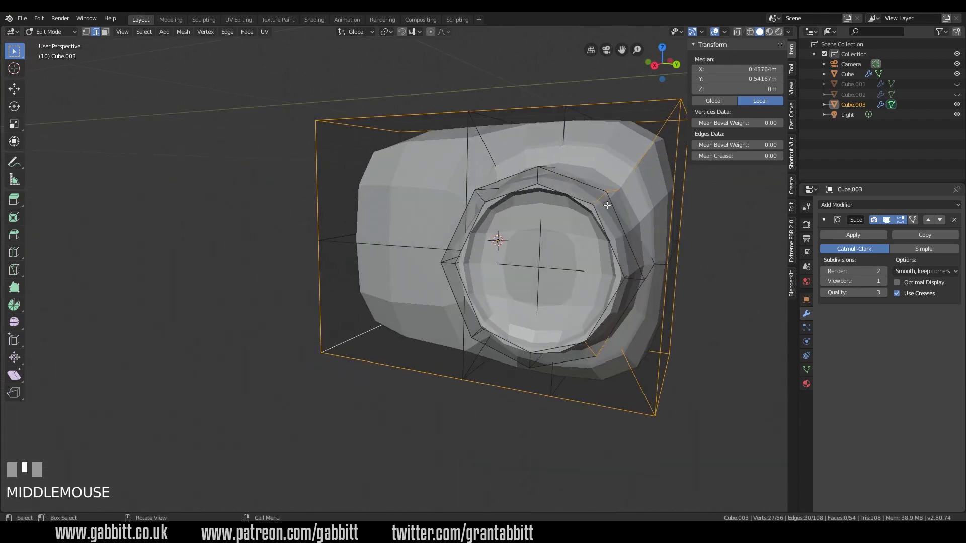
# Circle-deselect the lens ring edges and begin a Ctrl+B bevel on the remaining outer edges
pyautogui.press('c')
pyautogui.moveTo(606, 206)
pyautogui.mouseDown(button='middle')
pyautogui.moveTo(649, 151)
pyautogui.moveTo(593, 209)
pyautogui.mouseUp(button='middle')
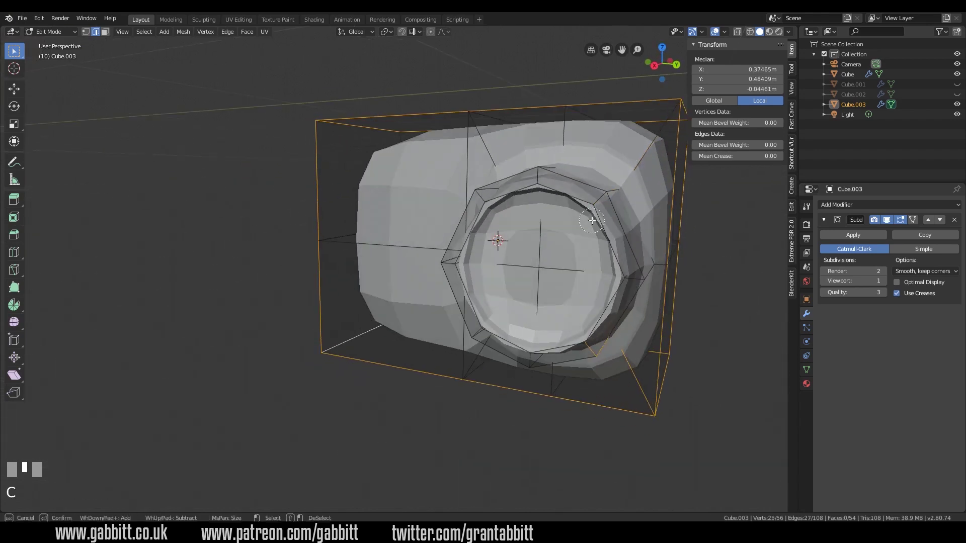
pyautogui.moveTo(592, 308)
pyautogui.mouseDown(button='middle')
pyautogui.moveTo(593, 352)
pyautogui.moveTo(604, 332)
pyautogui.moveTo(595, 345)
pyautogui.moveTo(589, 335)
pyautogui.moveTo(647, 245)
pyautogui.mouseUp(button='middle')
pyautogui.rightClick(590, 336)
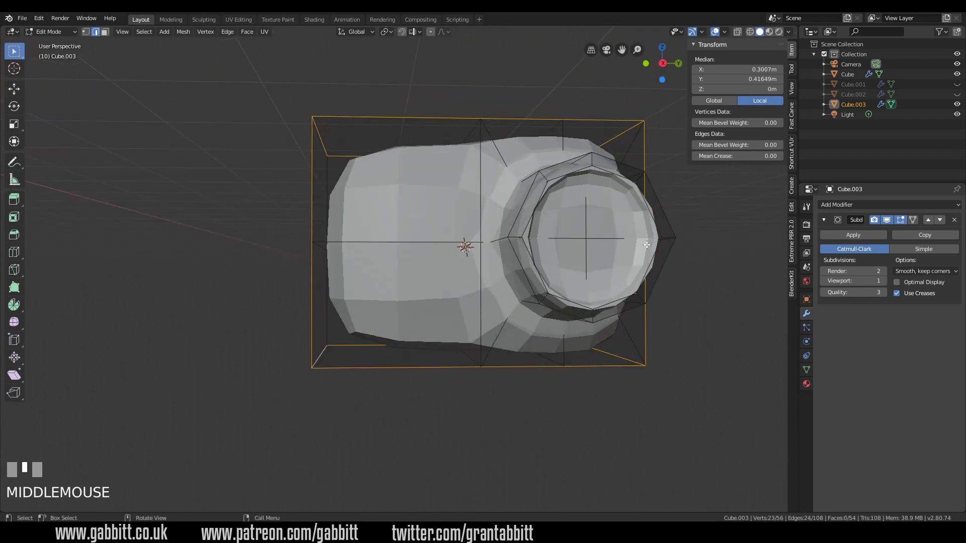
pyautogui.press('c')
pyautogui.middleClick(627, 179)
pyautogui.middleClick(624, 296)
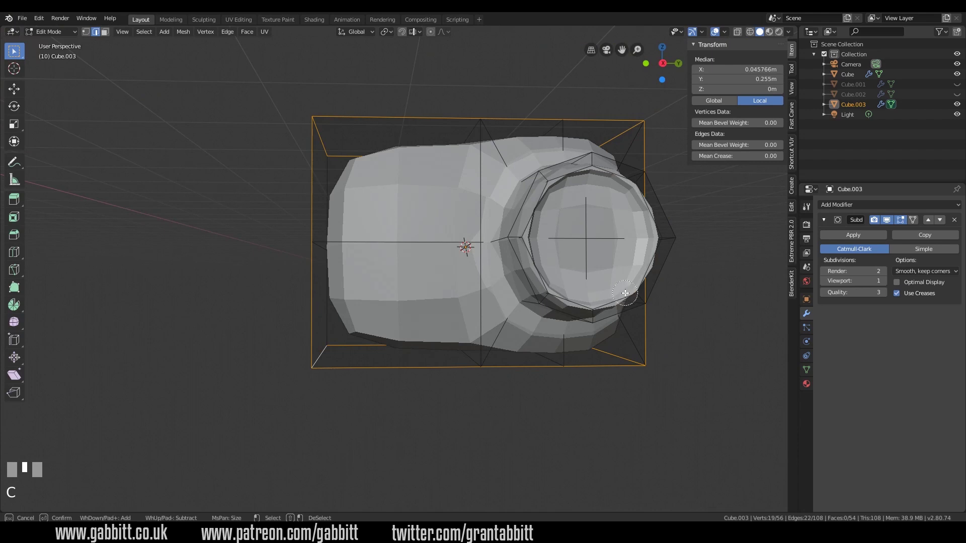
pyautogui.rightClick(604, 280)
pyautogui.moveTo(604, 280); pyautogui.dragTo(610, 308, button='middle')
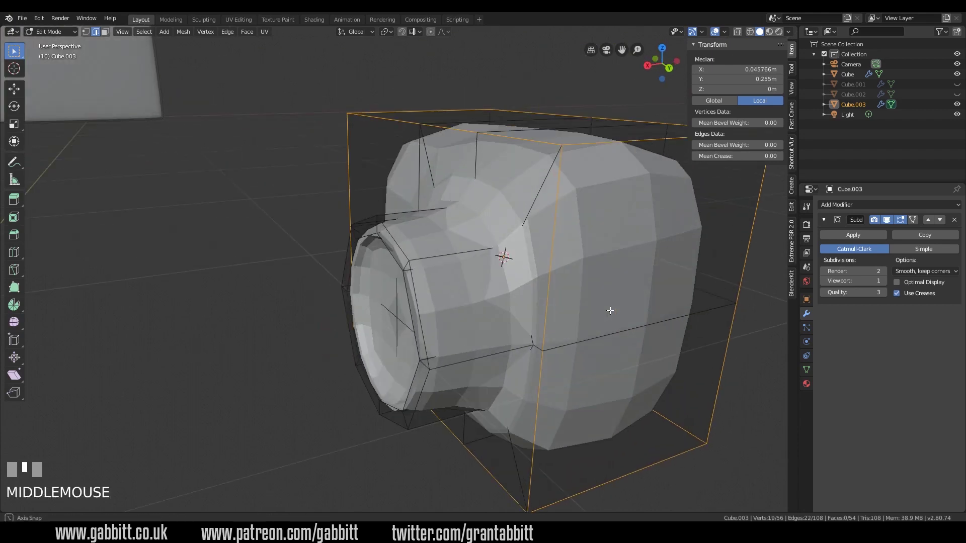
pyautogui.moveTo(647, 265); pyautogui.dragTo(582, 273, button='middle')
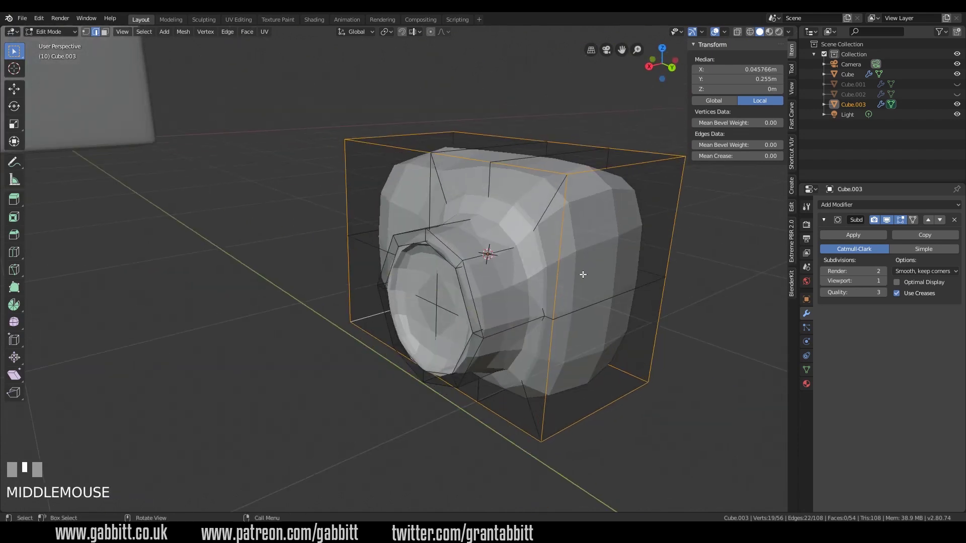
pyautogui.scroll(-1, 594, 269)
pyautogui.hotkey('ctrl', 'b')
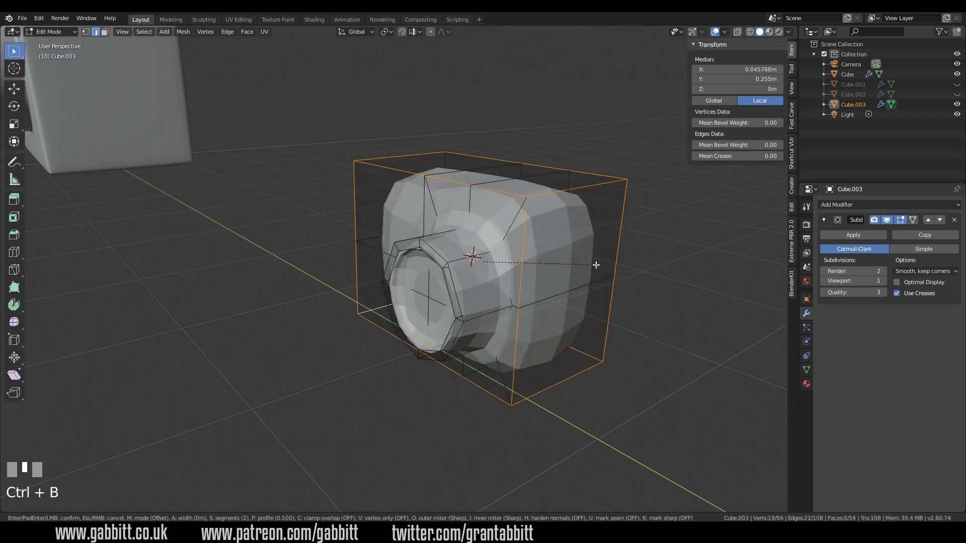
# Confirm a trial bevel on the body edges, inspect it, then undo it
pyautogui.click(595, 264)
pyautogui.moveTo(597, 267); pyautogui.dragTo(550, 250, button='middle')
pyautogui.scroll(4, 551, 250)
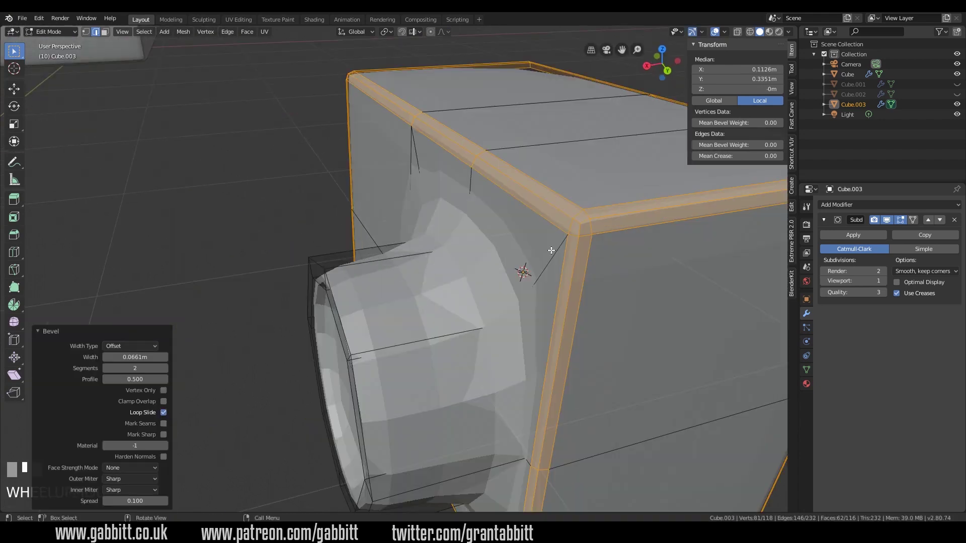
pyautogui.scroll(-4, 551, 250)
pyautogui.moveTo(453, 275); pyautogui.dragTo(619, 246, button='middle')
pyautogui.moveTo(581, 200); pyautogui.dragTo(549, 205, button='middle')
pyautogui.hotkey('ctrl', 'z')
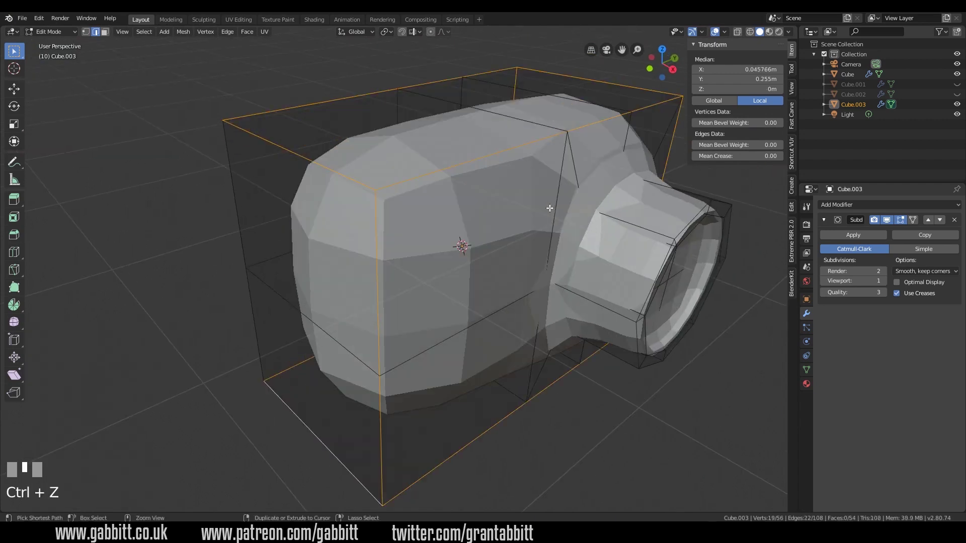
# Bevel the box's edge loops at 0.0566 m, ending with 2 segments
pyautogui.keyDown('alt'); pyautogui.keyDown('shift'); pyautogui.click(235, 220); pyautogui.keyUp('shift'); pyautogui.keyUp('alt')
pyautogui.hotkey('ctrl', 'b')
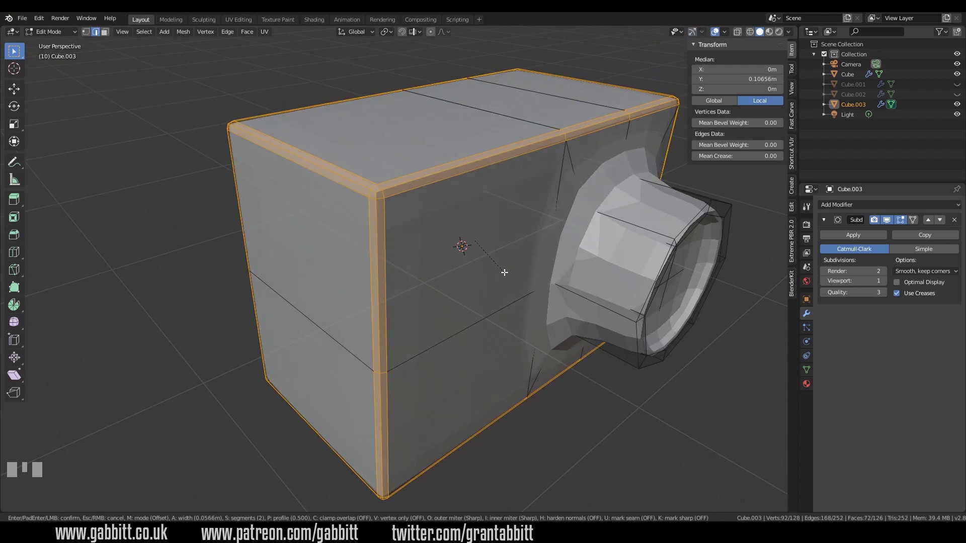
pyautogui.click(505, 272)
pyautogui.moveTo(505, 272); pyautogui.dragTo(469, 301, button='middle')
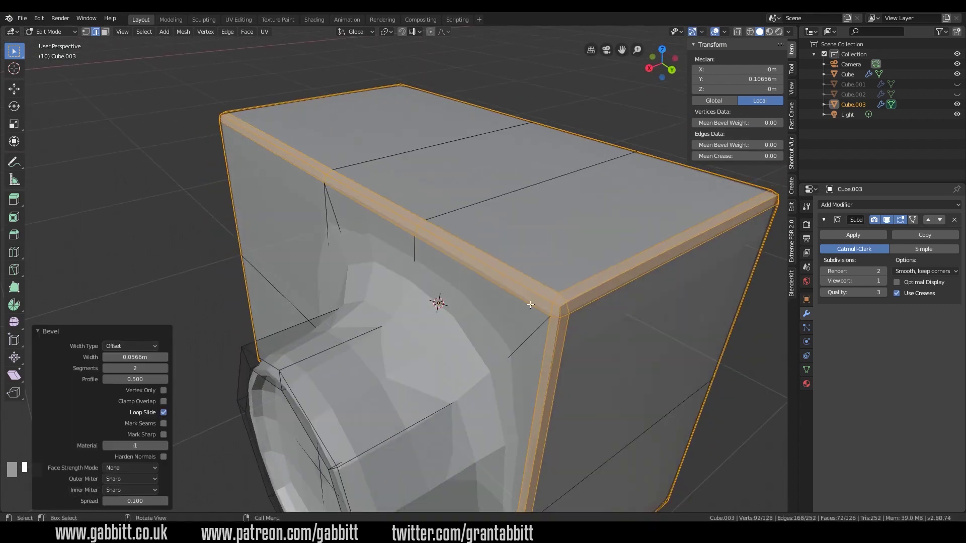
pyautogui.click(107, 368)
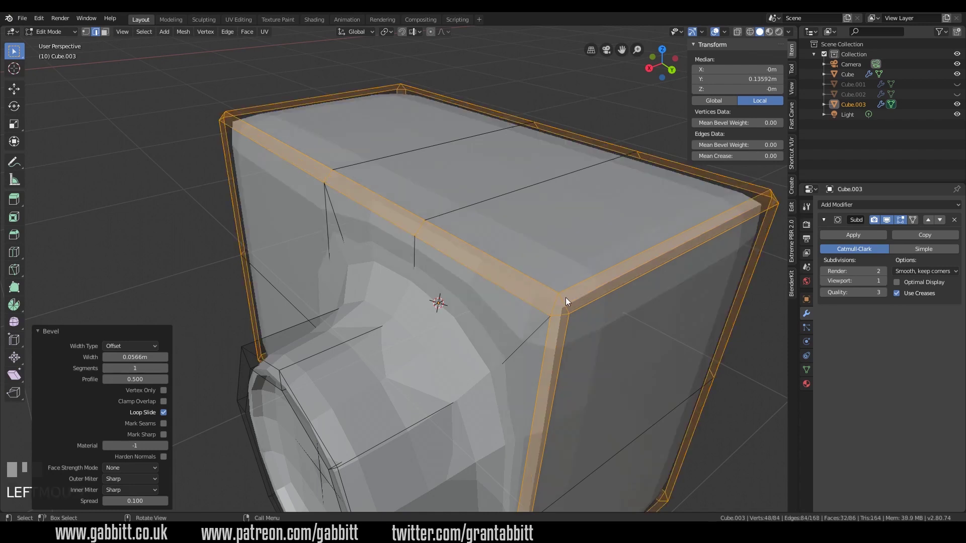
pyautogui.moveTo(361, 265); pyautogui.dragTo(473, 226, button='middle')
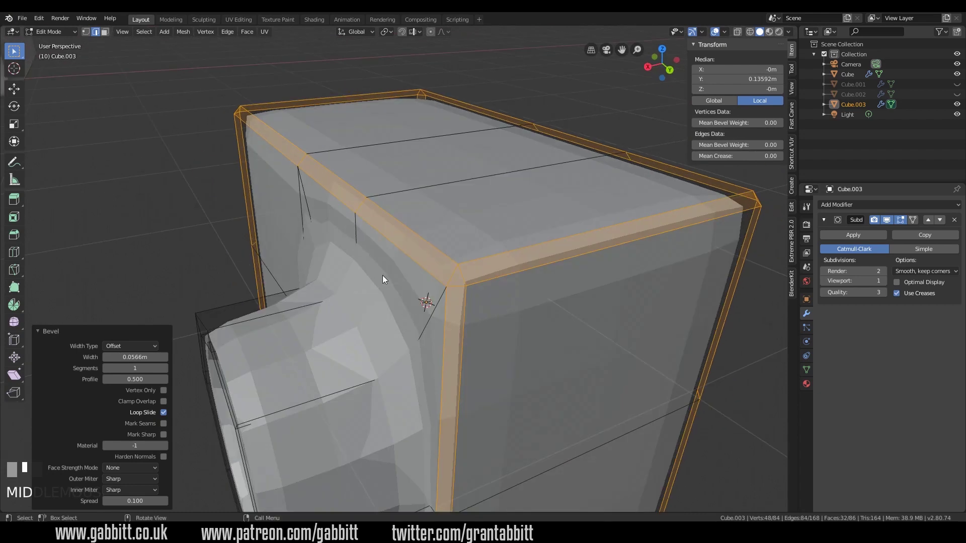
pyautogui.click(165, 368)
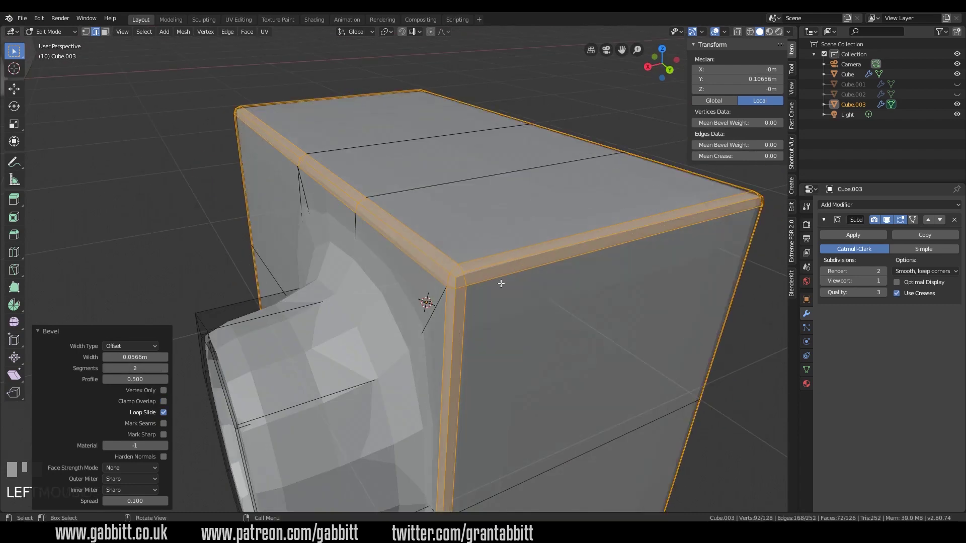
pyautogui.moveTo(558, 288); pyautogui.dragTo(582, 318, button='middle')
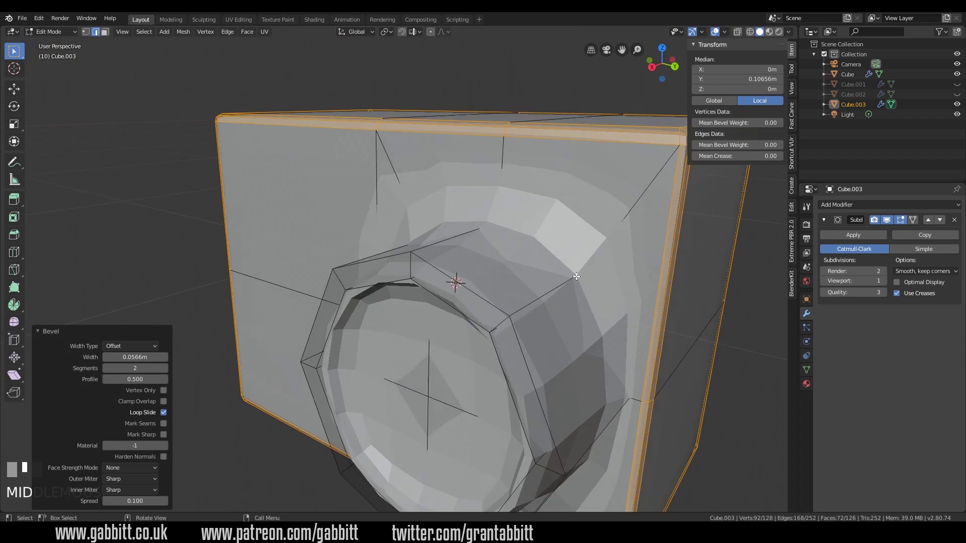
# Select the edge loop around the lens base and enable On Cage display
pyautogui.keyDown('alt'); pyautogui.click(621, 372); pyautogui.keyUp('alt')
pyautogui.moveTo(622, 373); pyautogui.dragTo(612, 393, button='middle')
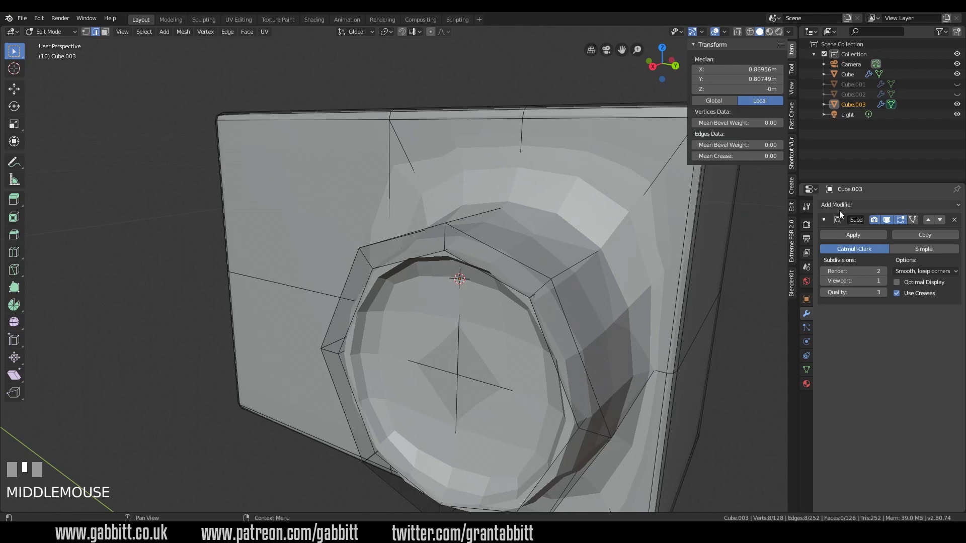
pyautogui.click(913, 221)
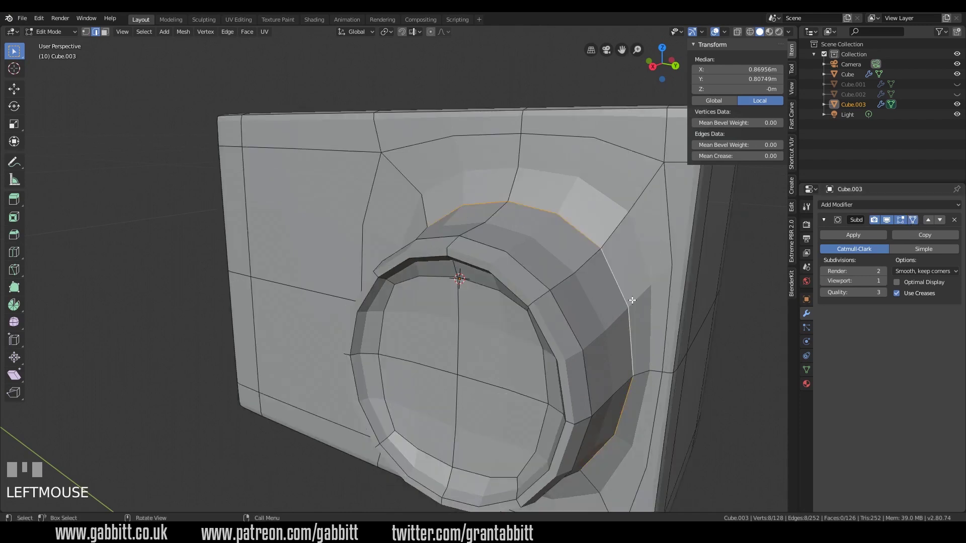
# Bevel the lens-base loop to 0.0232m and add a support loop near the lens rim
pyautogui.hotkey('ctrl', 'b')
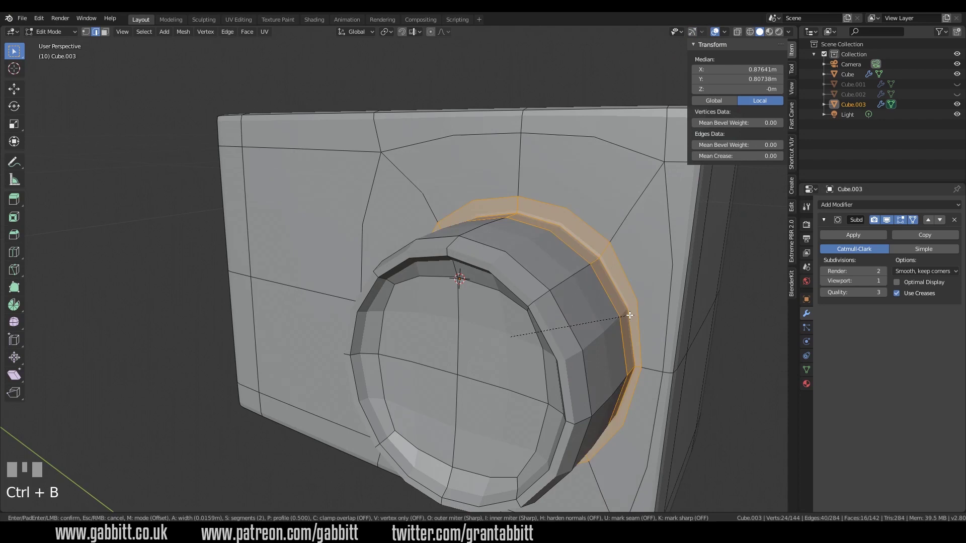
pyautogui.click(629, 315)
pyautogui.moveTo(664, 340); pyautogui.dragTo(444, 282, button='middle')
pyautogui.hotkey('ctrl', 'r')
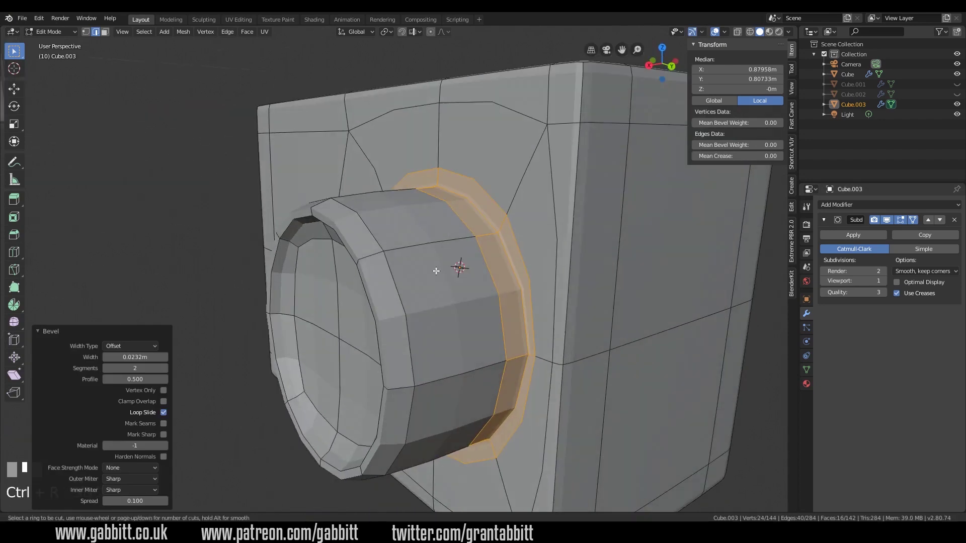
pyautogui.click(430, 249)
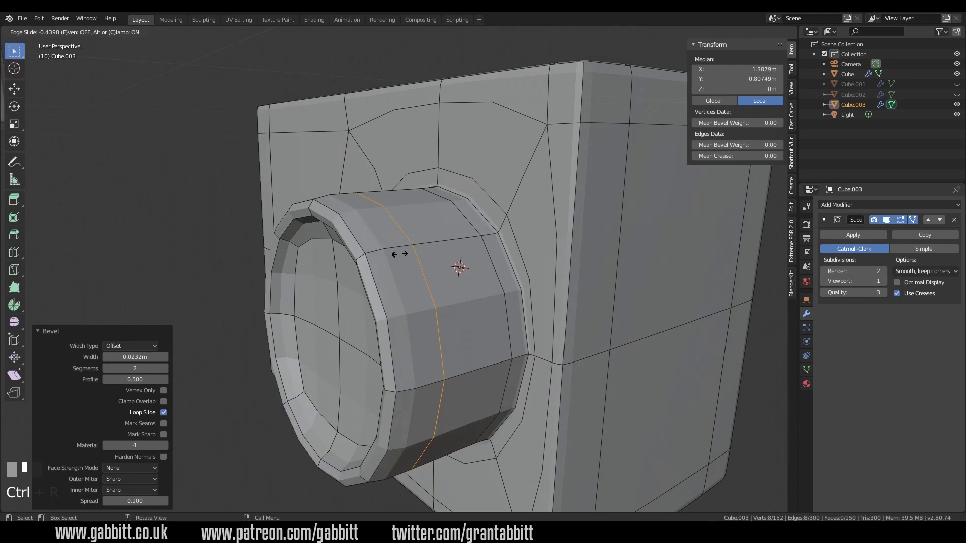
pyautogui.click(372, 264)
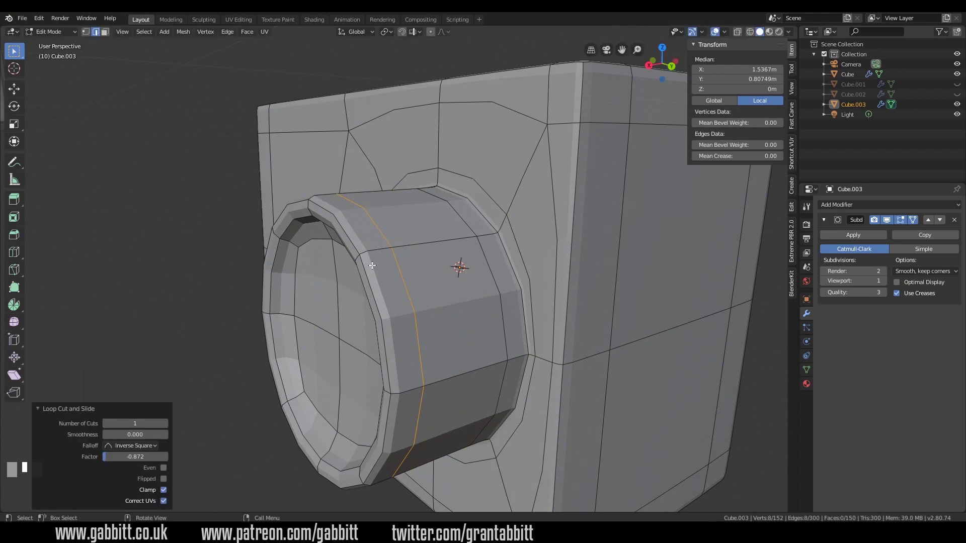
# Turn off On Cage, add two more support loops inside the lens rim, and return to Object Mode
pyautogui.click(913, 220)
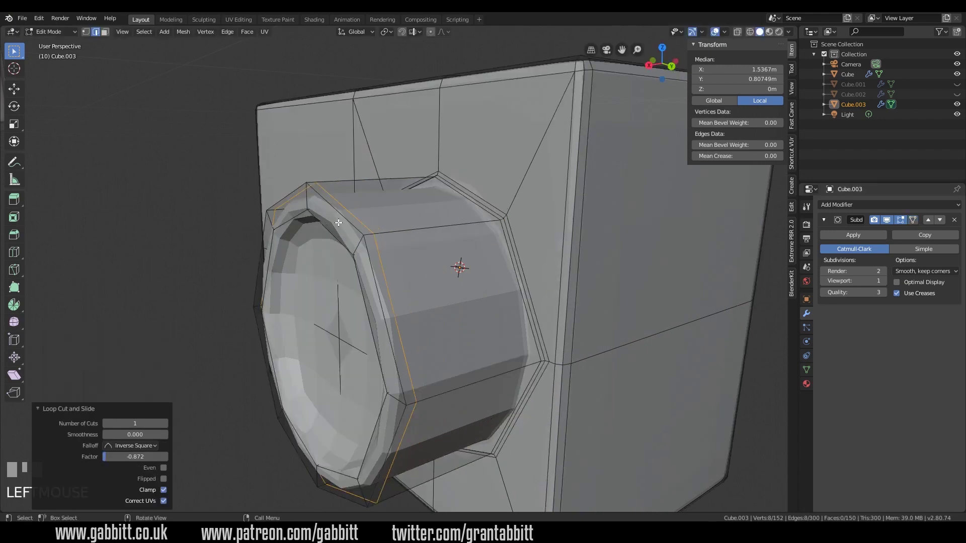
pyautogui.moveTo(384, 395); pyautogui.dragTo(354, 298, button='middle')
pyautogui.hotkey('ctrl', 'r')
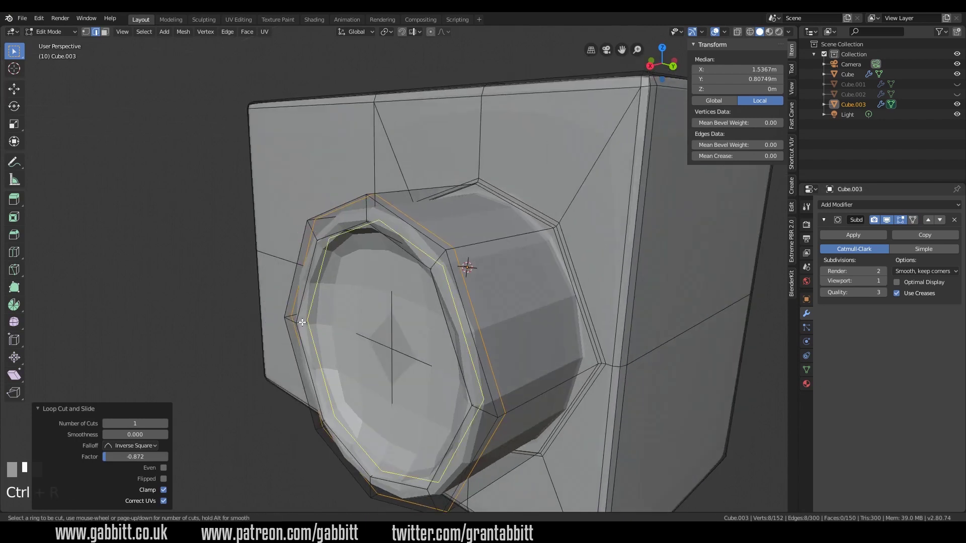
pyautogui.click(304, 322)
pyautogui.click(316, 318)
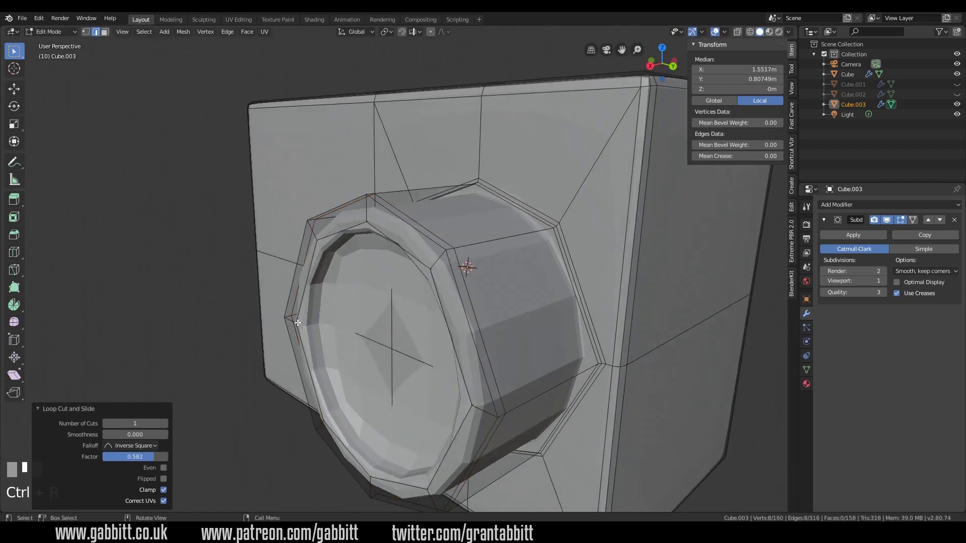
pyautogui.hotkey('ctrl', 'r')
pyautogui.click(317, 319)
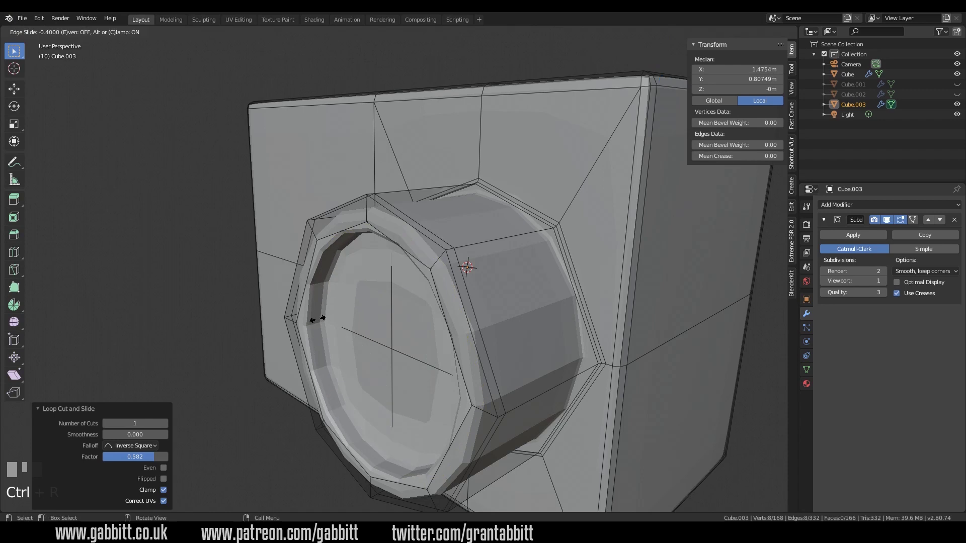
pyautogui.click(348, 320)
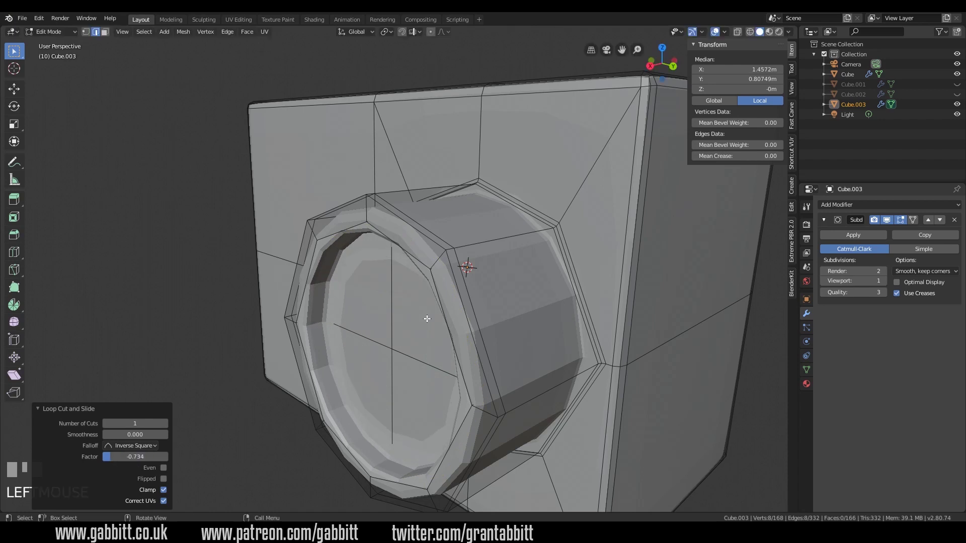
pyautogui.press('Tab')
pyautogui.scroll(-5, 443, 316)
pyautogui.moveTo(458, 316); pyautogui.dragTo(548, 316, button='middle')
pyautogui.scroll(-2, 496, 315)
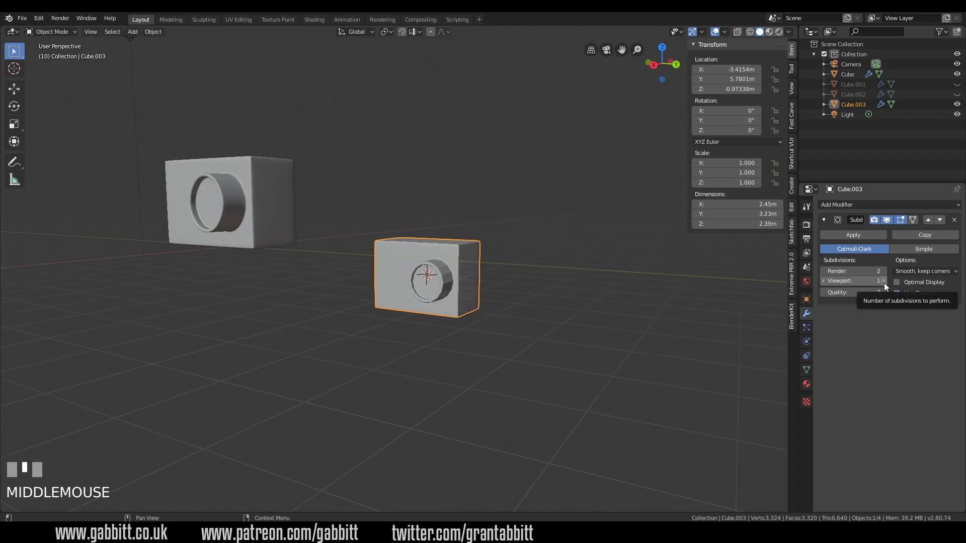
# Raise the Subdivision modifier's viewport level to 2 and apply Shade Smooth to the camera body
pyautogui.click(883, 283)
pyautogui.moveTo(613, 327); pyautogui.dragTo(523, 307, button='middle')
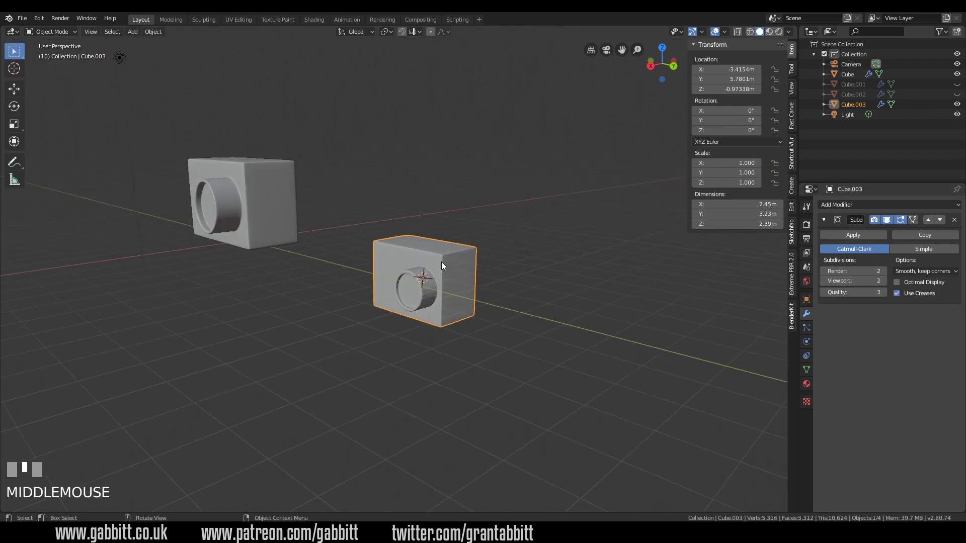
pyautogui.rightClick(442, 265)
pyautogui.click(442, 261)
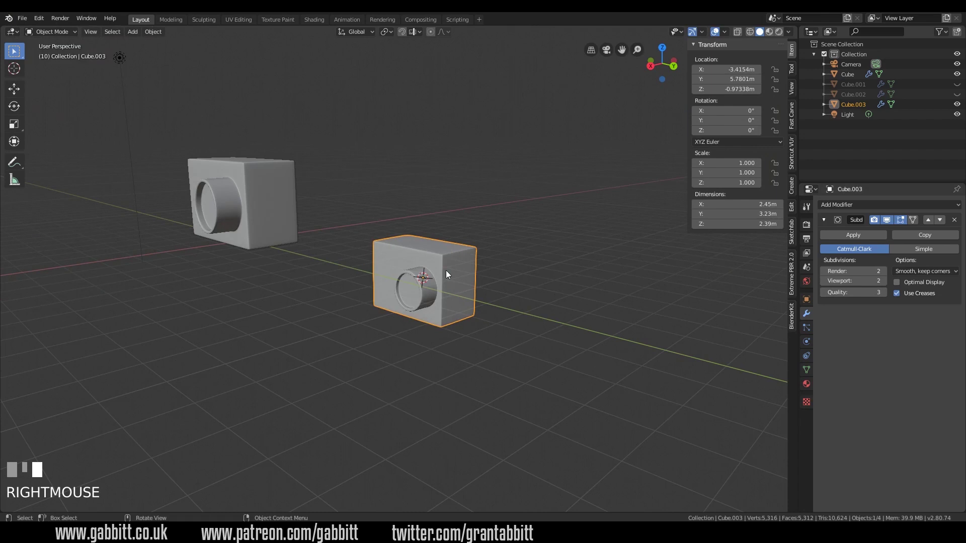
# Orbit the view to inspect the smoothed camera body from the front and the surrounding boxes
pyautogui.scroll(6, 444, 322)
pyautogui.moveTo(464, 322); pyautogui.dragTo(467, 355, button='middle')
pyautogui.scroll(-5, 488, 309)
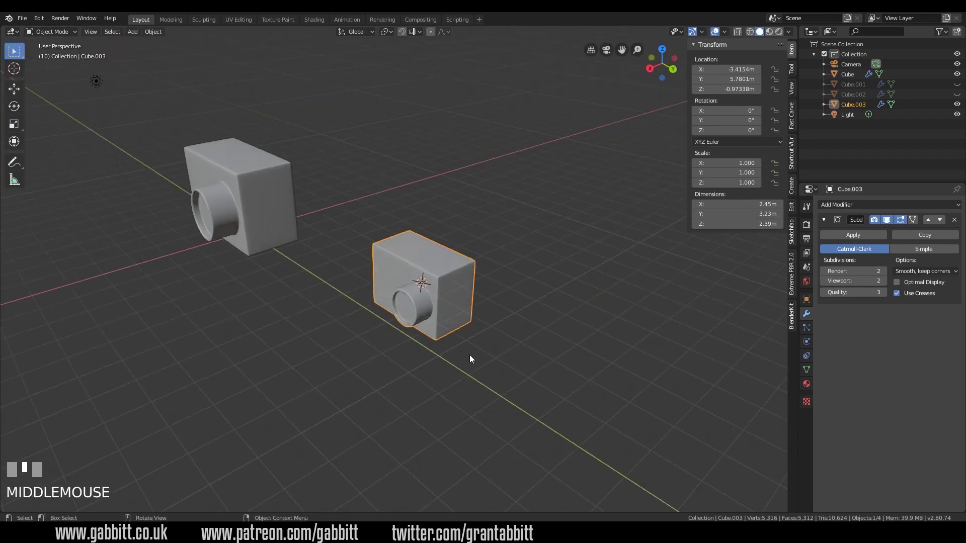
pyautogui.moveTo(469, 354); pyautogui.dragTo(478, 335, button='middle')
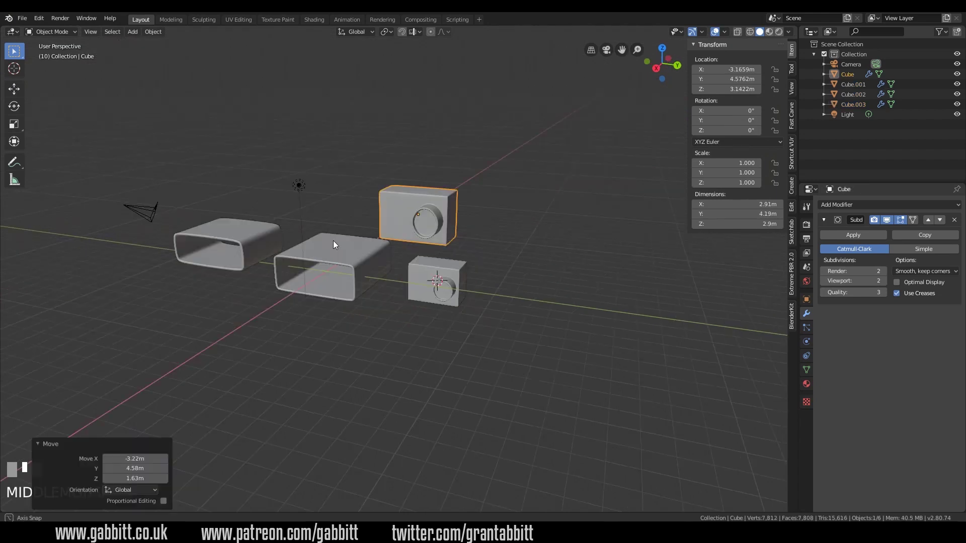
pyautogui.moveTo(332, 240); pyautogui.dragTo(765, 238, button='middle')
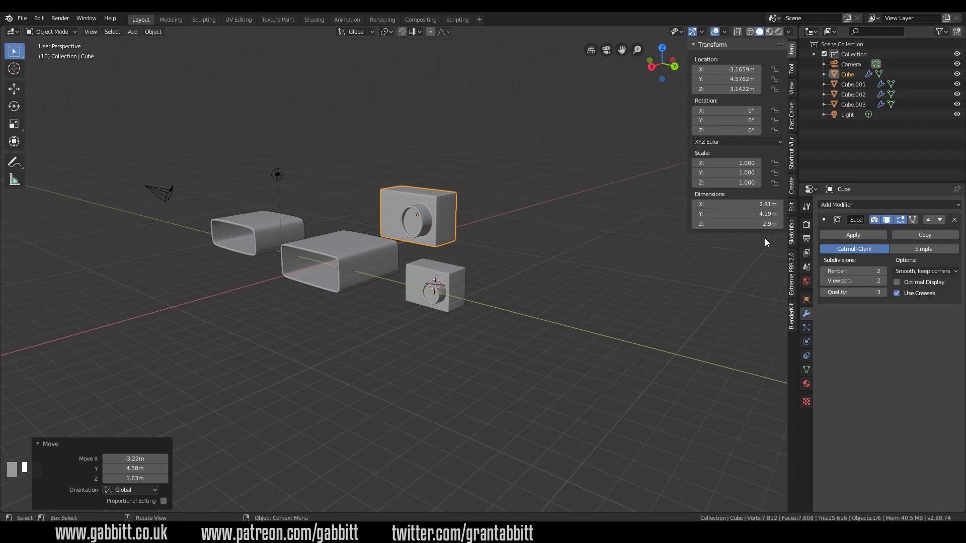